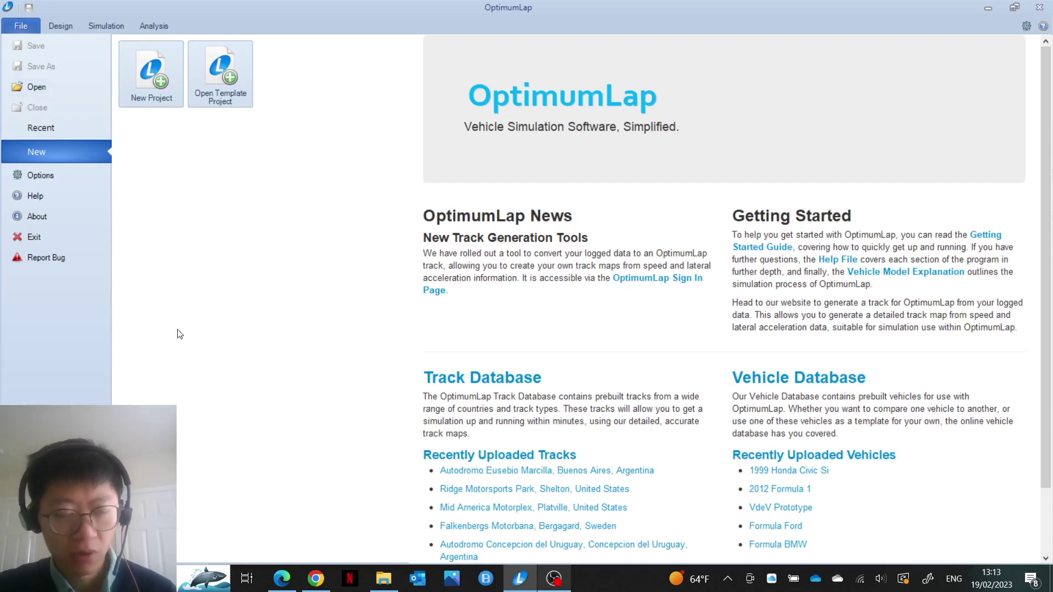
# Open the recent M3 Compact project and the E46 M3 Compact vehicle setup with its torque/power chart
pyautogui.click(61, 129)
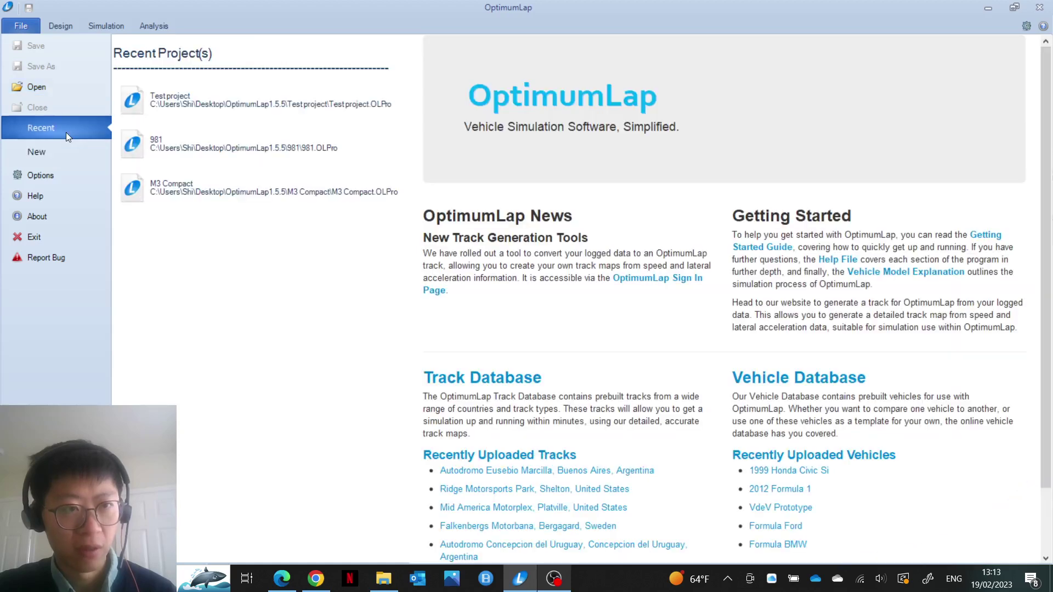
pyautogui.click(196, 188)
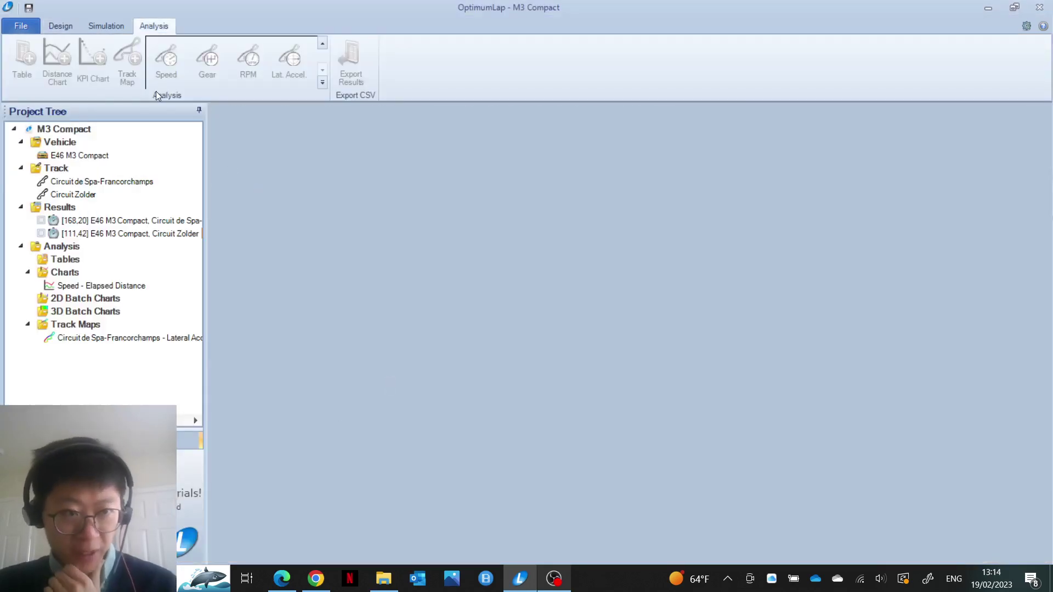
pyautogui.click(97, 159)
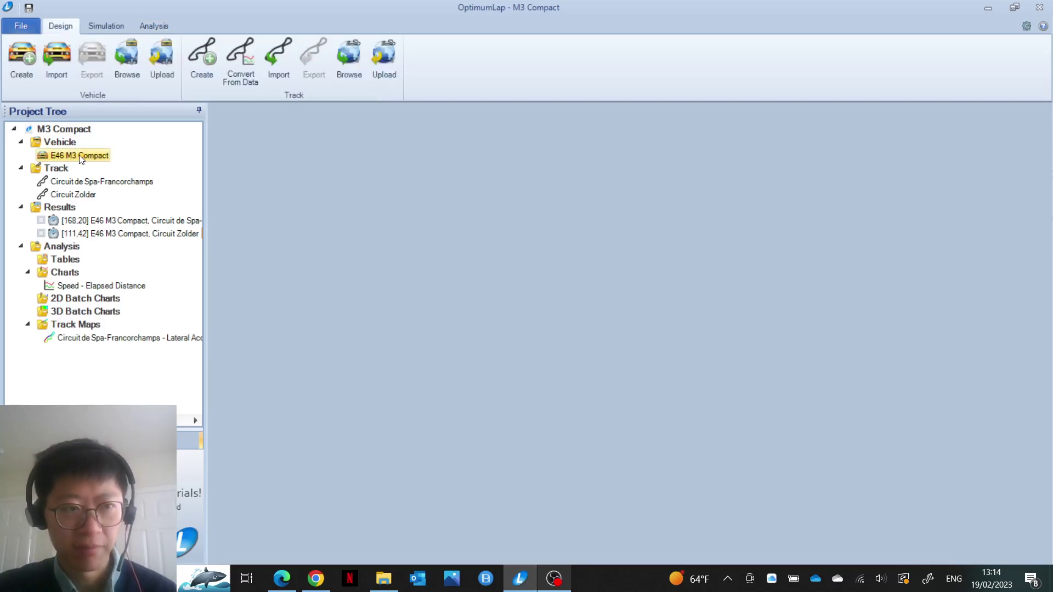
pyautogui.doubleClick(80, 155)
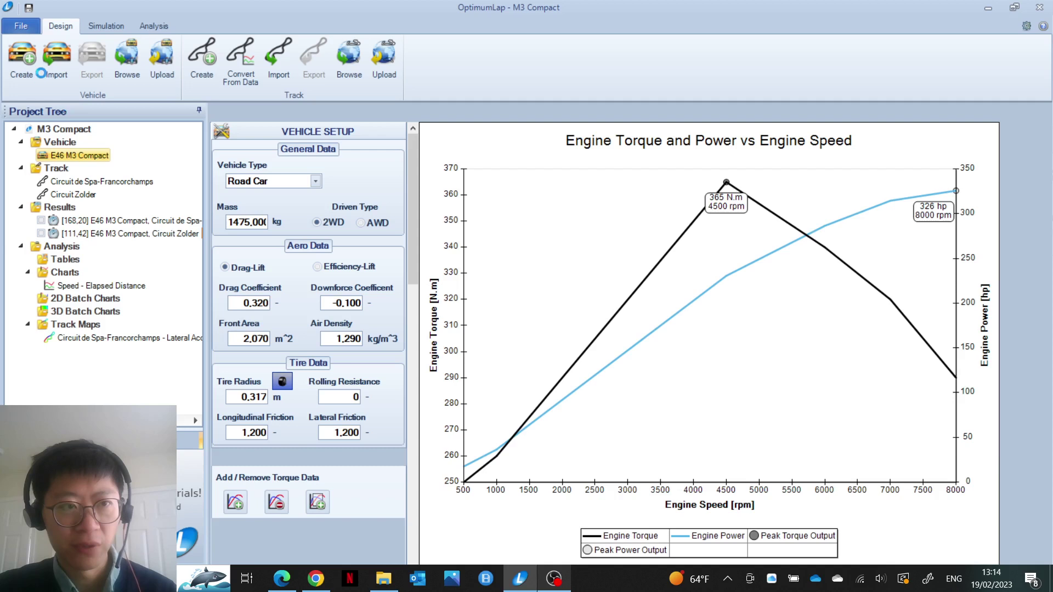
pyautogui.click(21, 60)
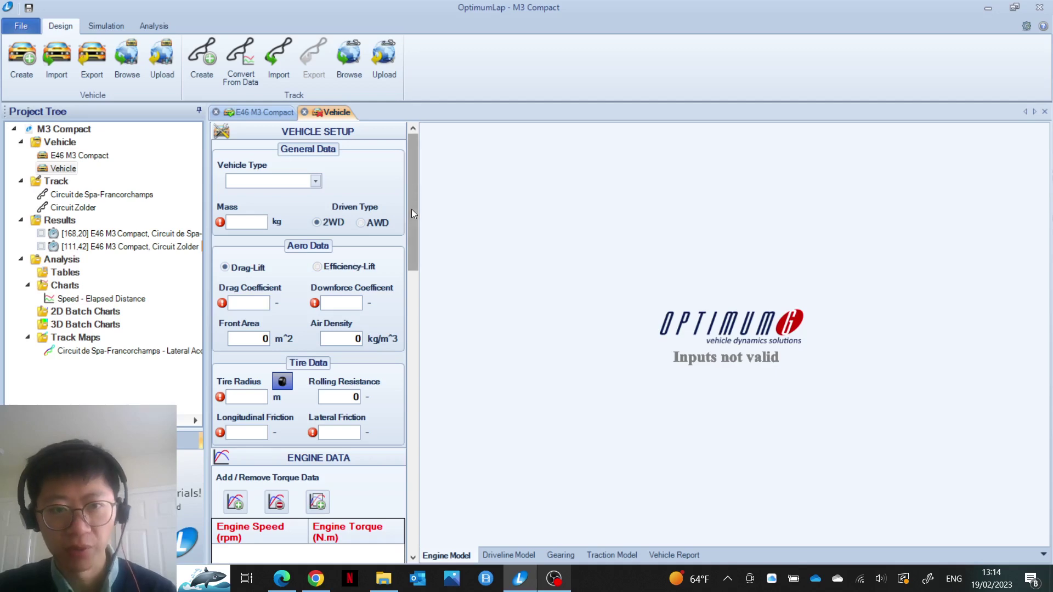
pyautogui.moveTo(411, 209)
pyautogui.mouseDown()
pyautogui.moveTo(432, 390)
pyautogui.moveTo(436, 480)
pyautogui.moveTo(426, 517)
pyautogui.moveTo(398, 200)
pyautogui.mouseUp()
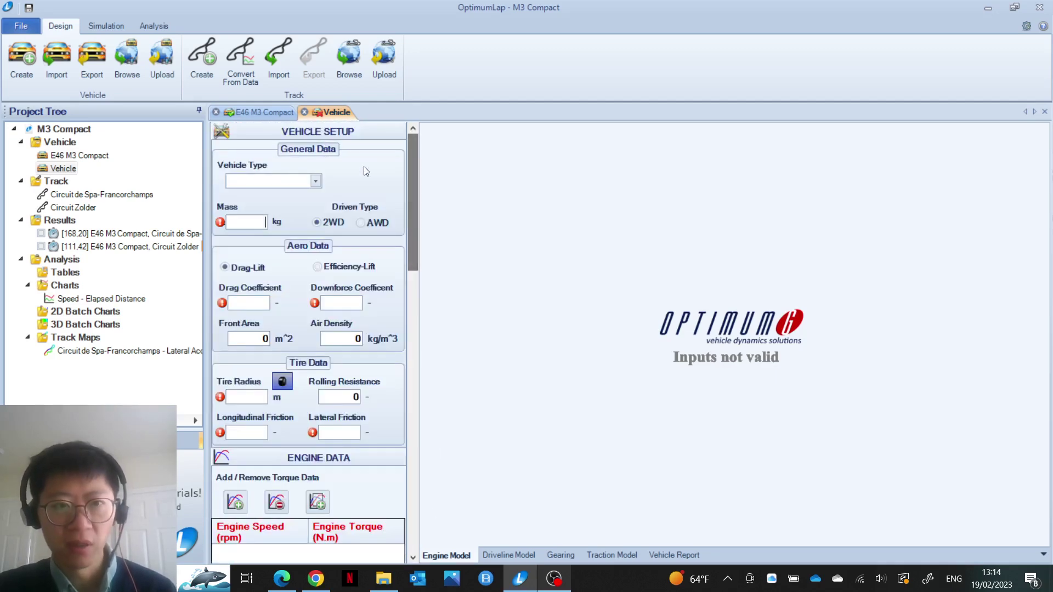
pyautogui.click(304, 112)
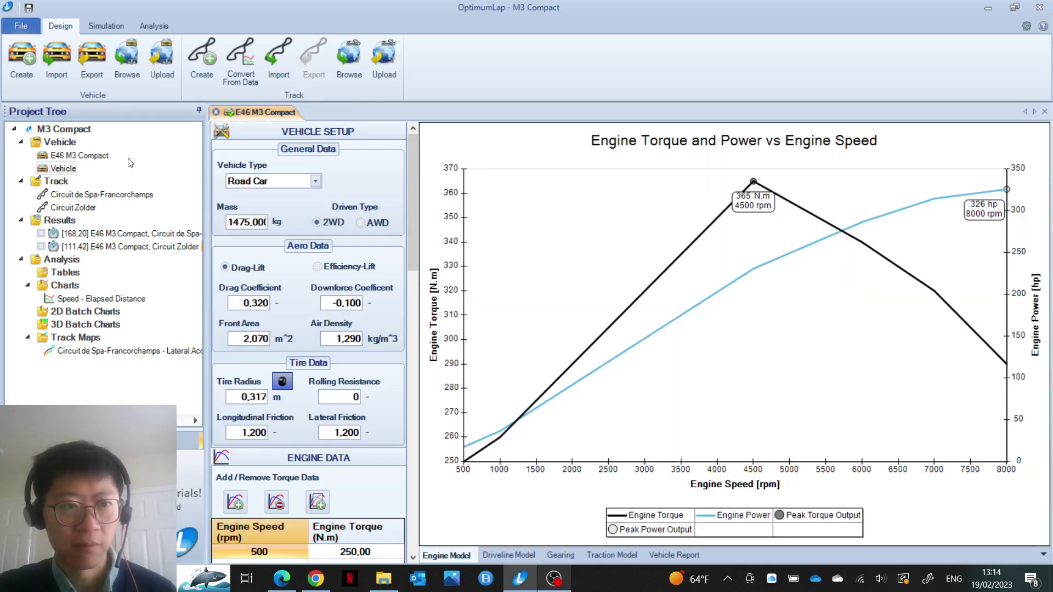
pyautogui.rightClick(62, 170)
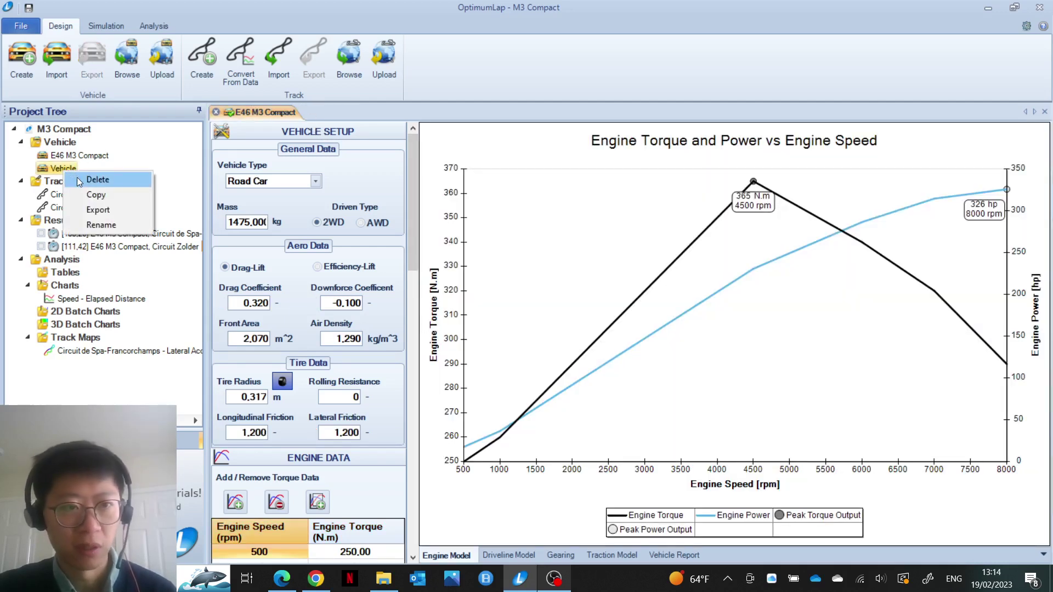
pyautogui.click(77, 176)
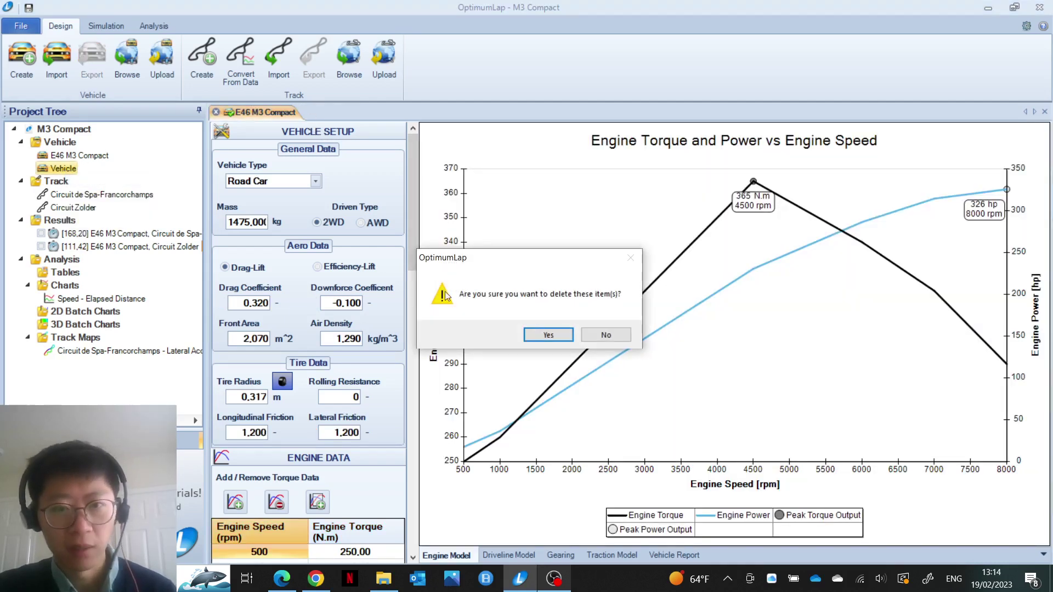
pyautogui.click(562, 334)
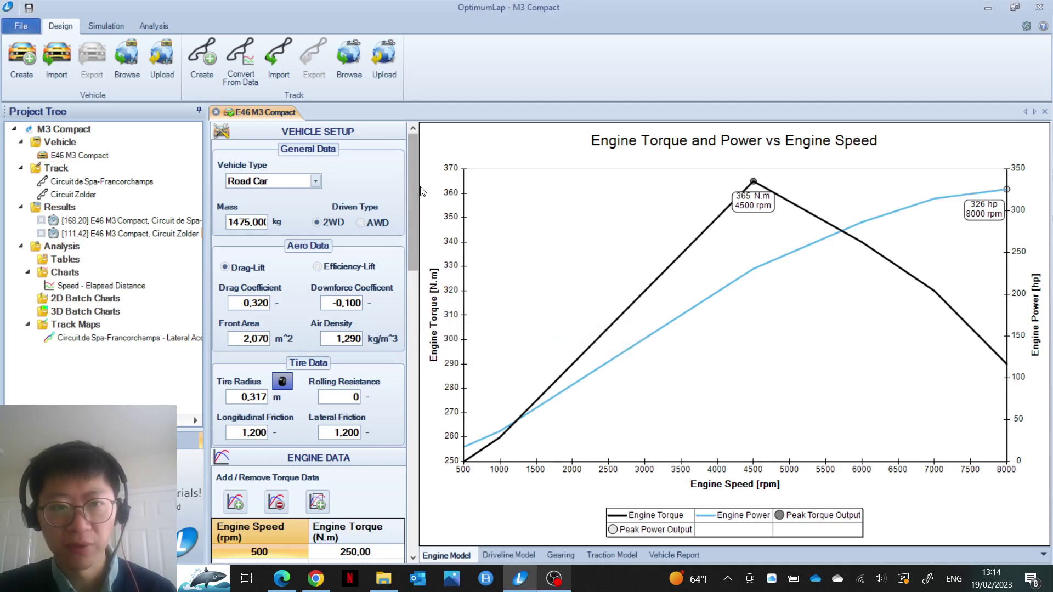
pyautogui.click(315, 180)
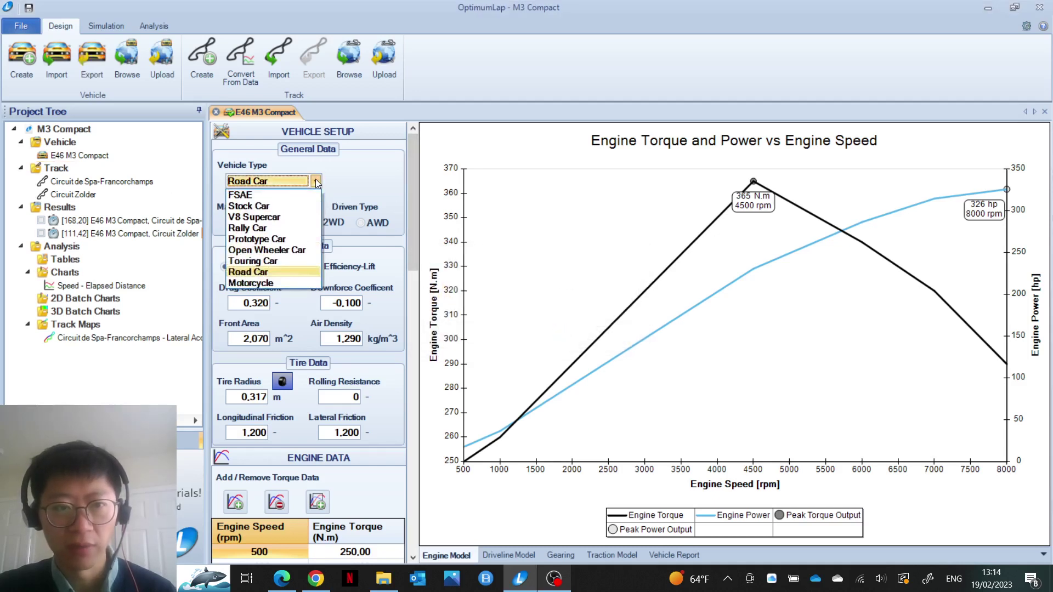
pyautogui.click(315, 180)
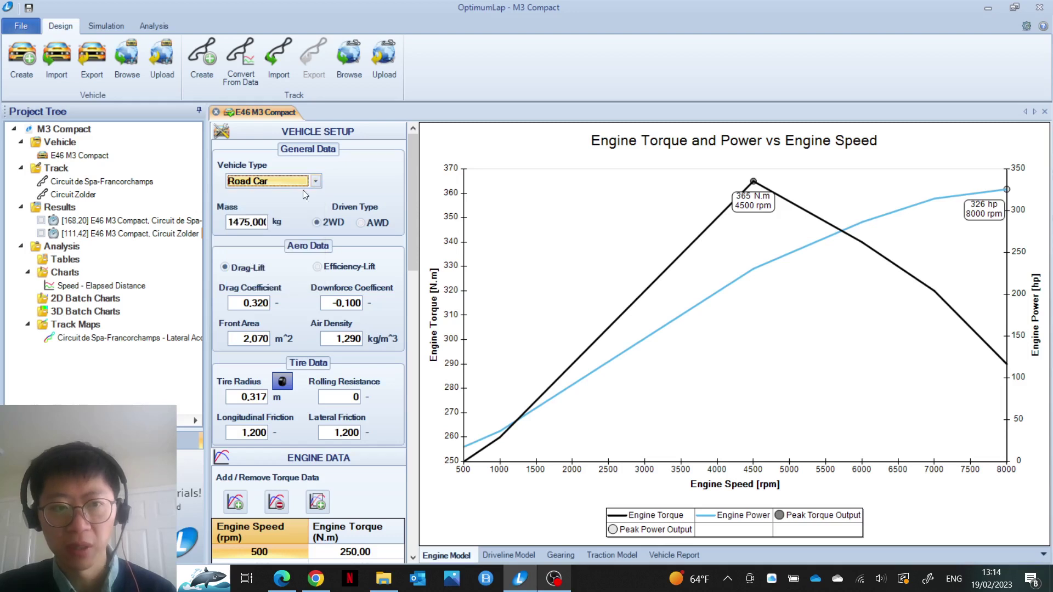
pyautogui.click(250, 222)
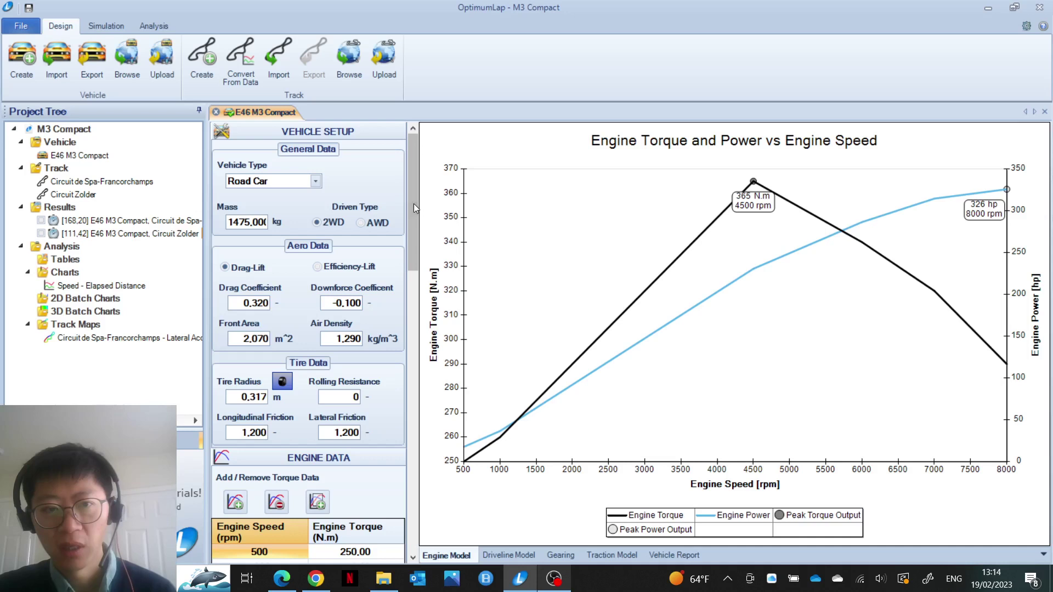
pyautogui.moveTo(410, 205); pyautogui.dragTo(411, 241)
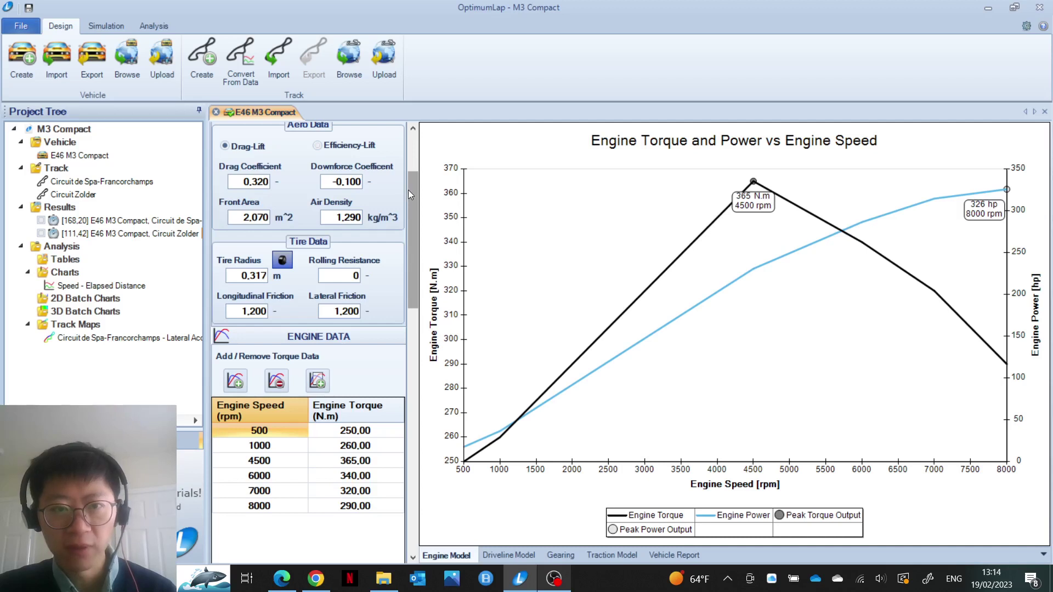
pyautogui.moveTo(410, 192); pyautogui.dragTo(410, 184)
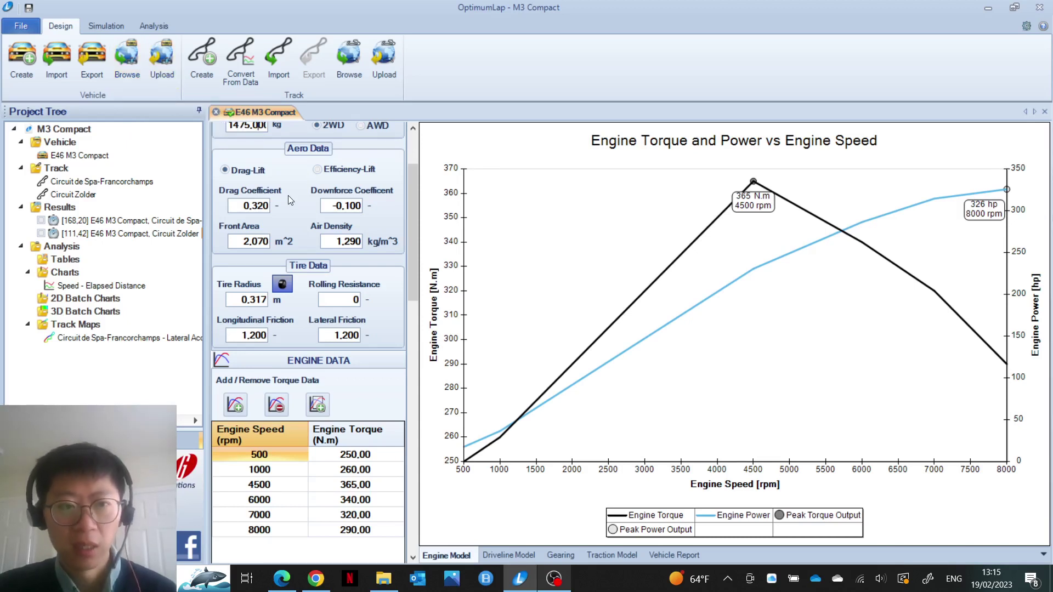
pyautogui.click(282, 579)
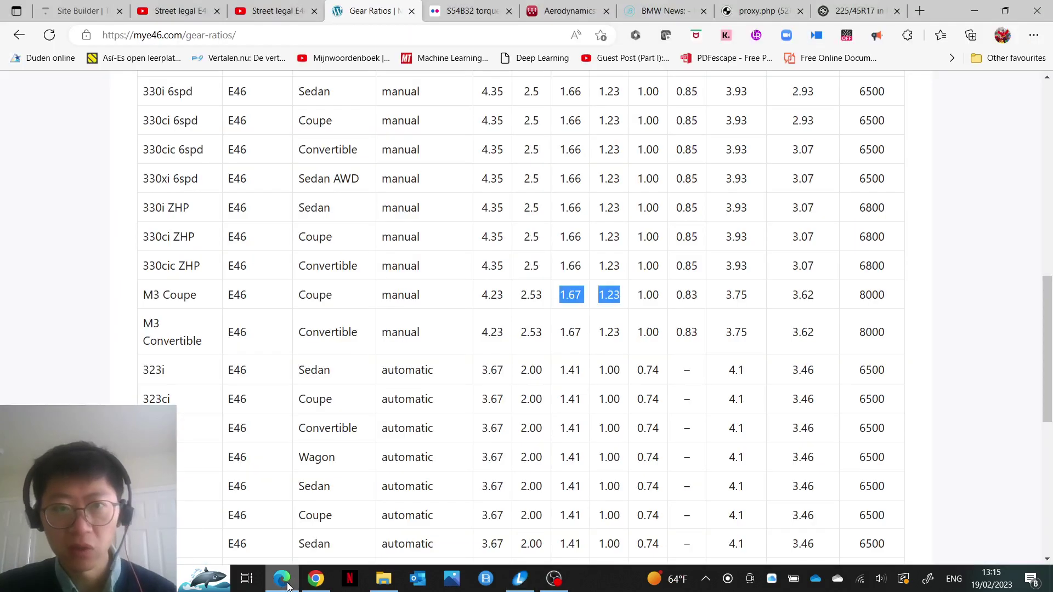
pyautogui.click(554, 295)
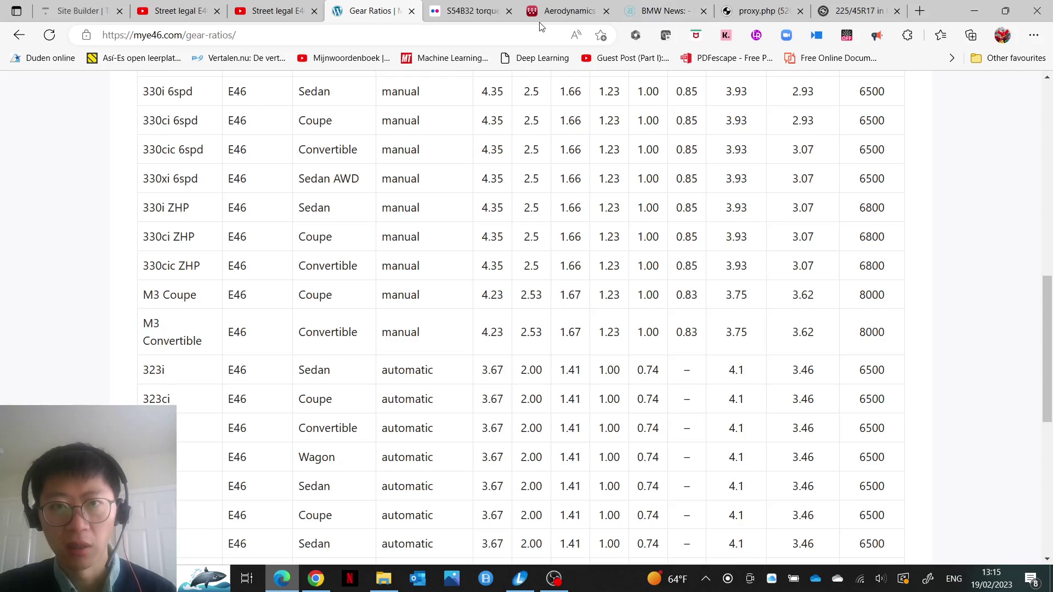
pyautogui.click(551, 14)
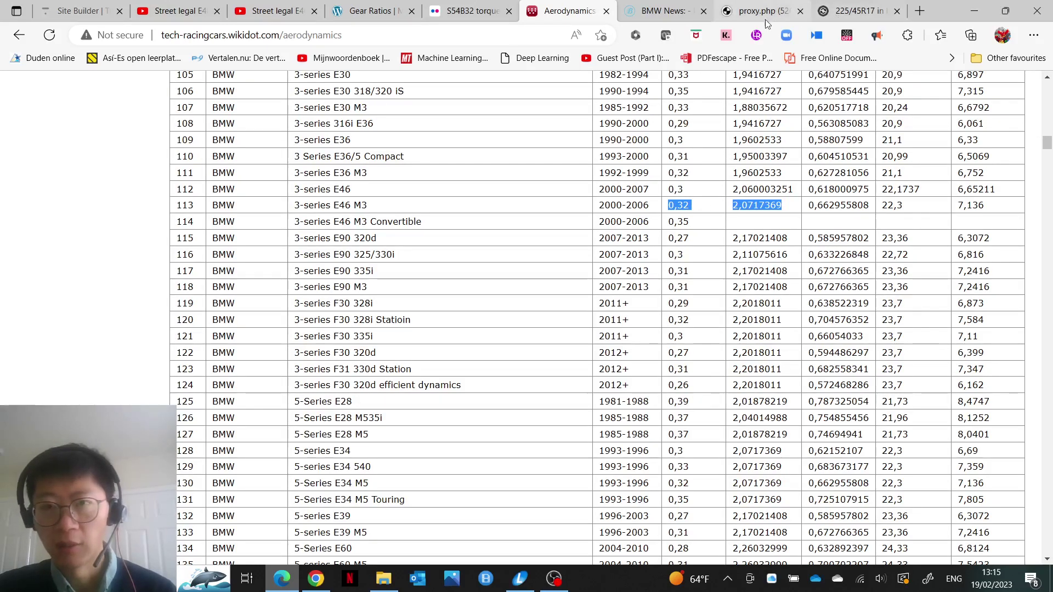
pyautogui.click(367, 11)
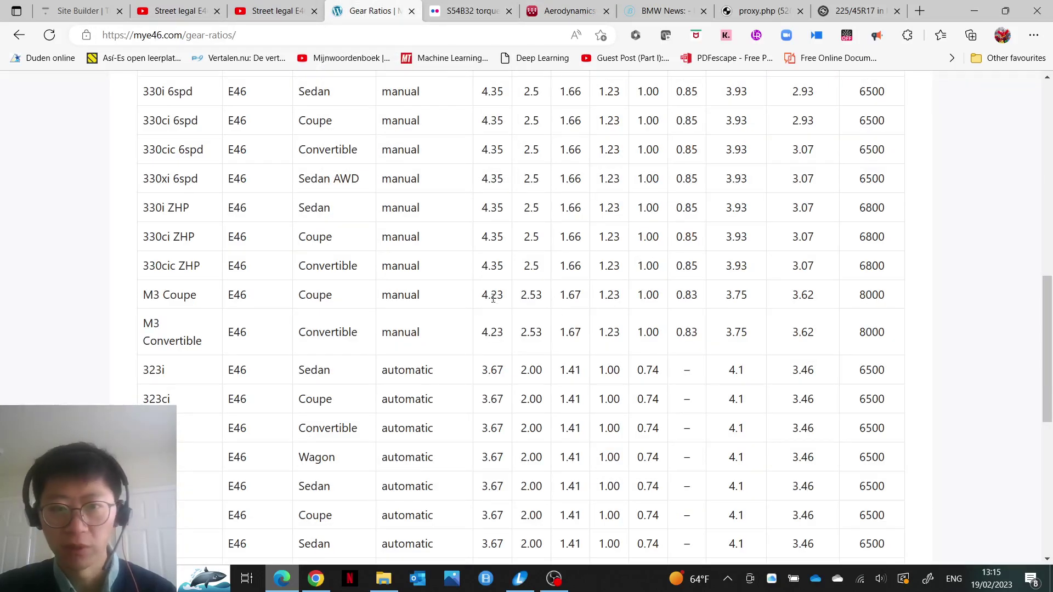
pyautogui.moveTo(480, 294); pyautogui.dragTo(695, 293)
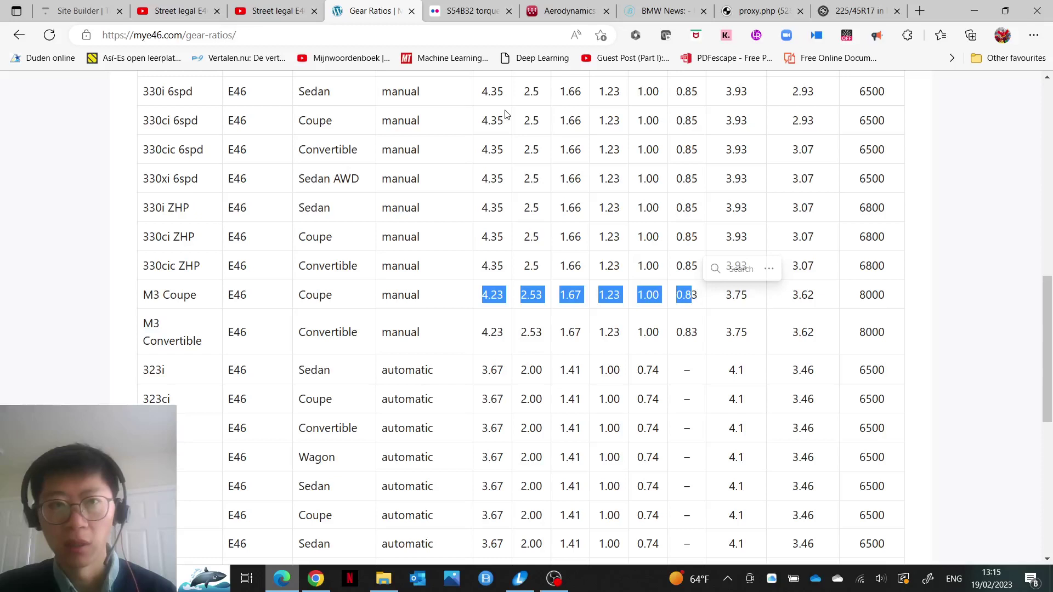
pyautogui.click(472, 16)
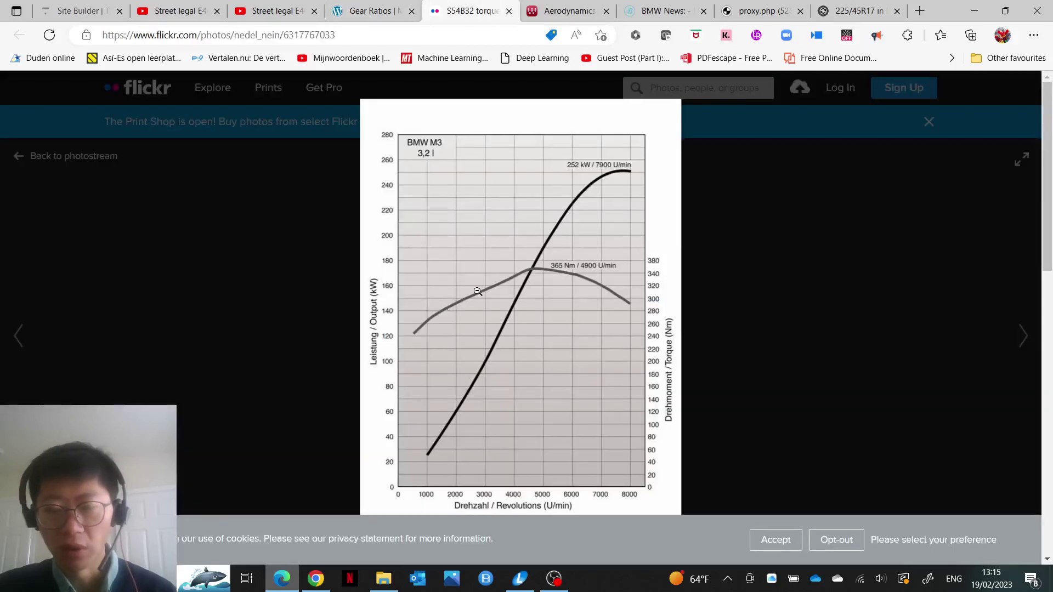
pyautogui.click(527, 582)
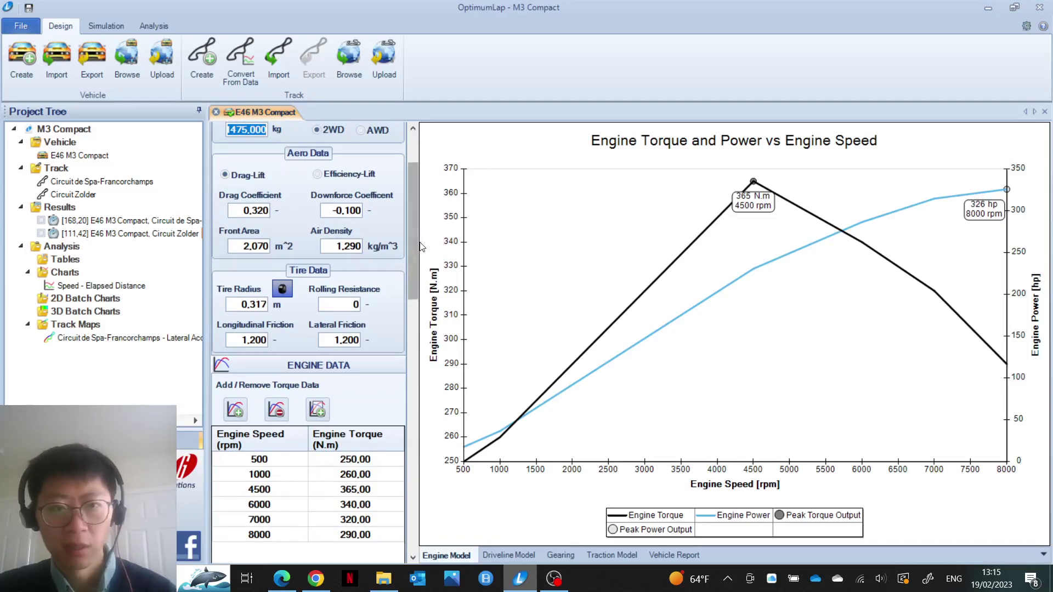
pyautogui.moveTo(413, 238); pyautogui.dragTo(414, 249)
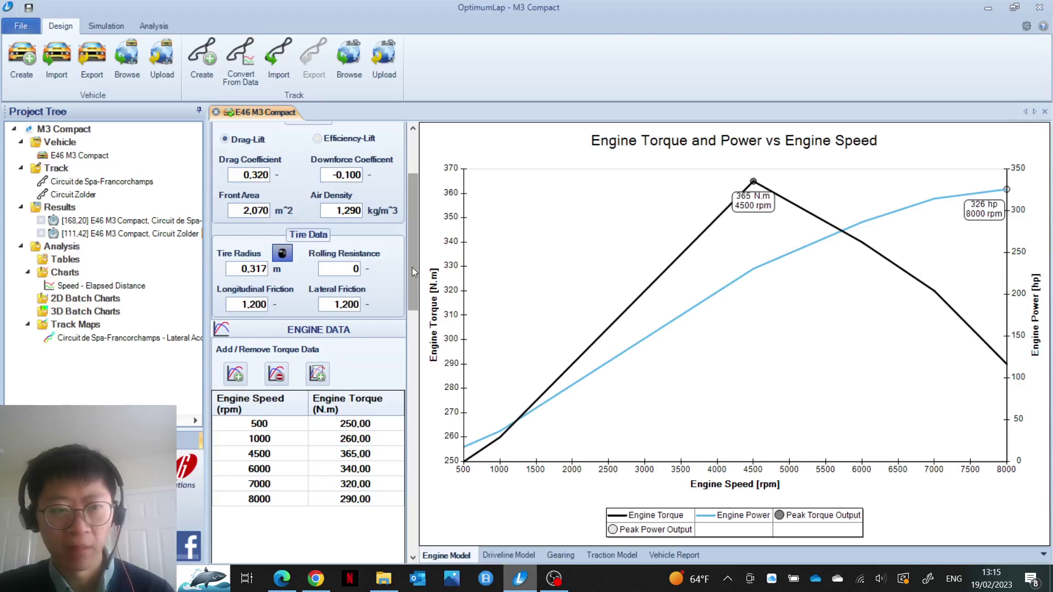
# In Edge's 225/45R17 tyre size page, select the 634 mm overall diameter value
pyautogui.click(290, 583)
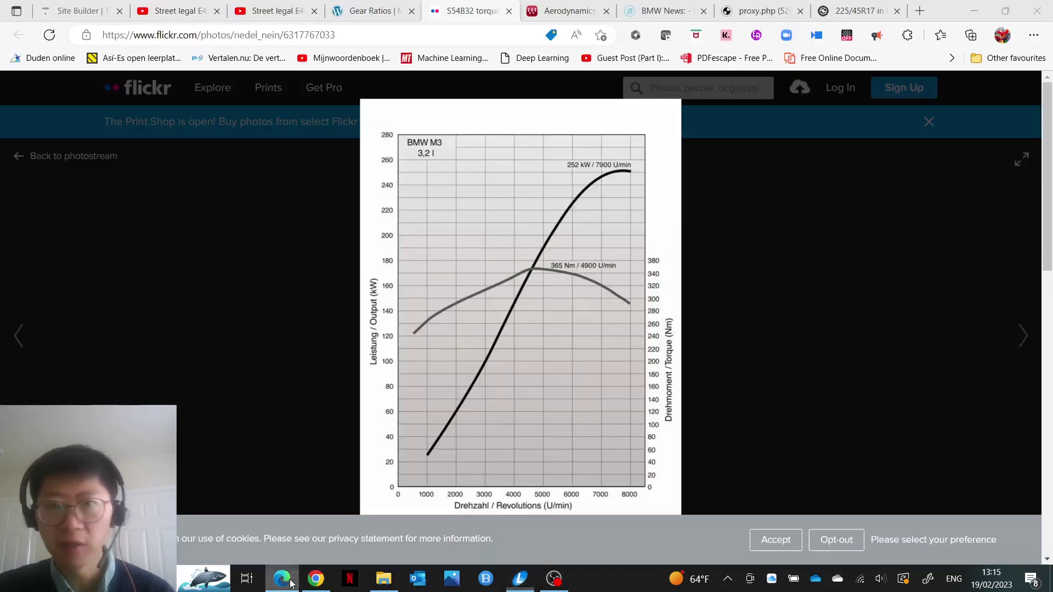
pyautogui.click(858, 12)
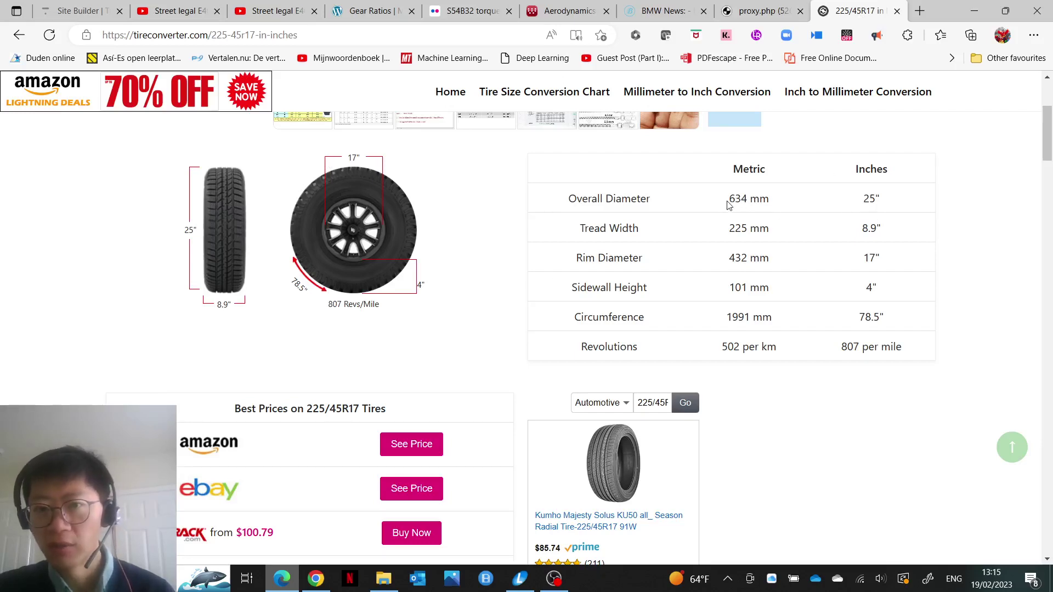
pyautogui.moveTo(728, 198); pyautogui.dragTo(774, 199)
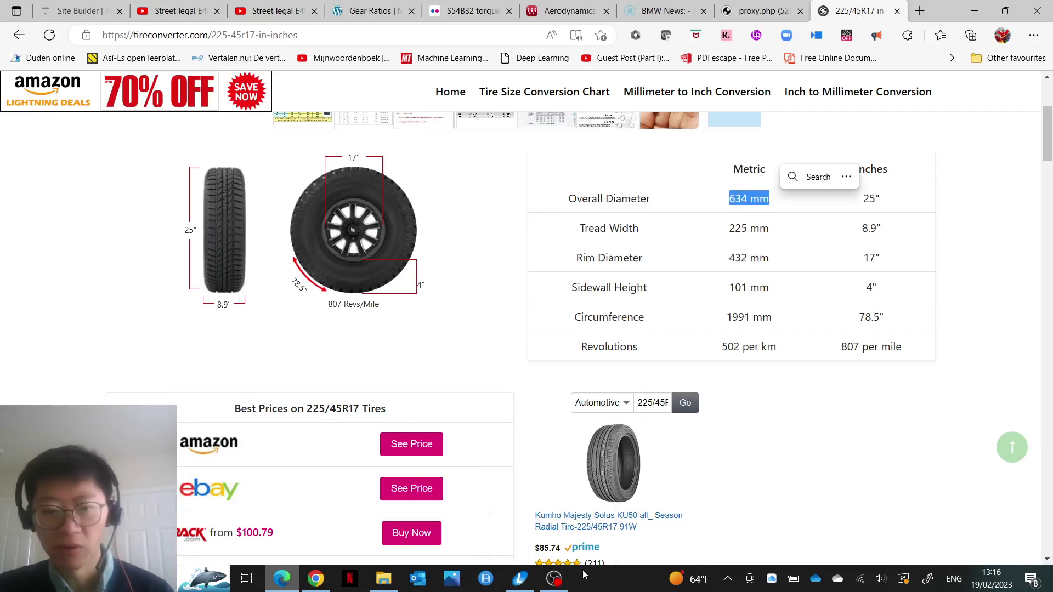
# Back in OptimumLap, review the E46 setup's tyre, engine and gear data (4.2300–0.8300 ratios, 4.100 final drive)
pyautogui.click(520, 578)
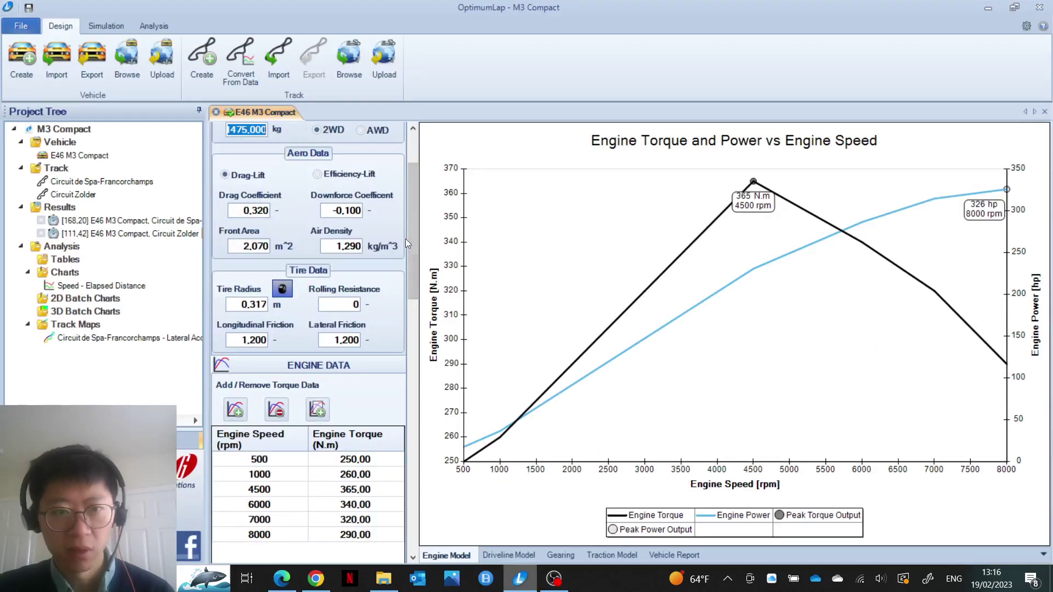
pyautogui.moveTo(411, 241); pyautogui.dragTo(412, 252)
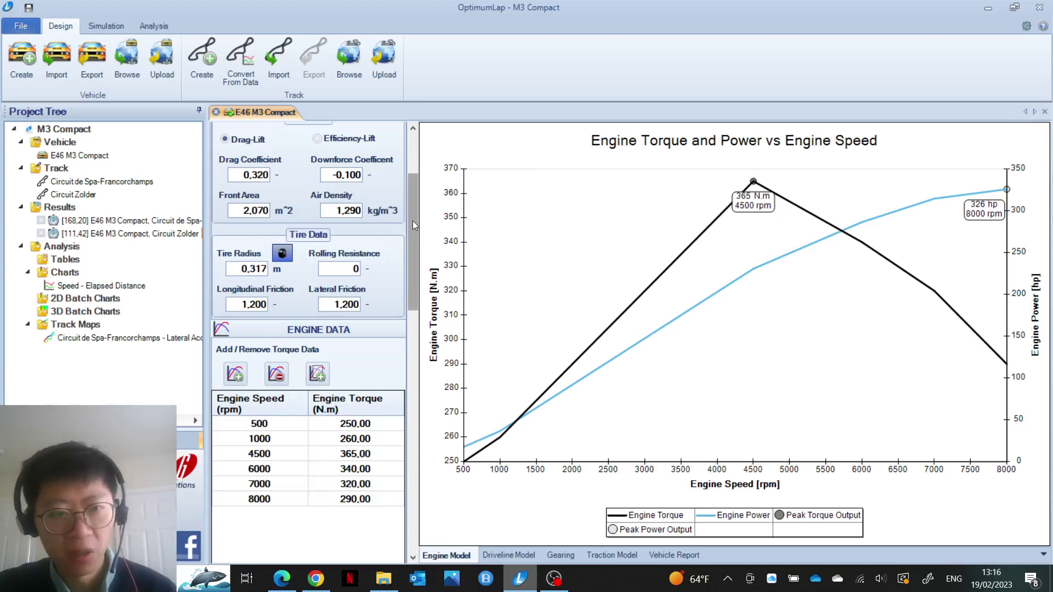
pyautogui.moveTo(412, 221); pyautogui.dragTo(412, 238)
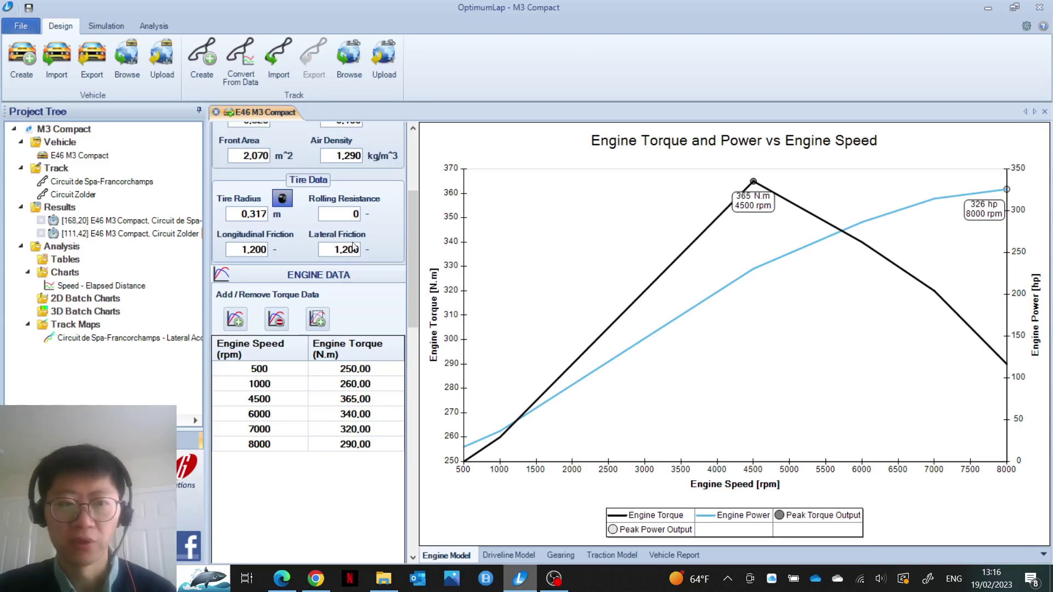
pyautogui.moveTo(409, 254); pyautogui.dragTo(428, 455)
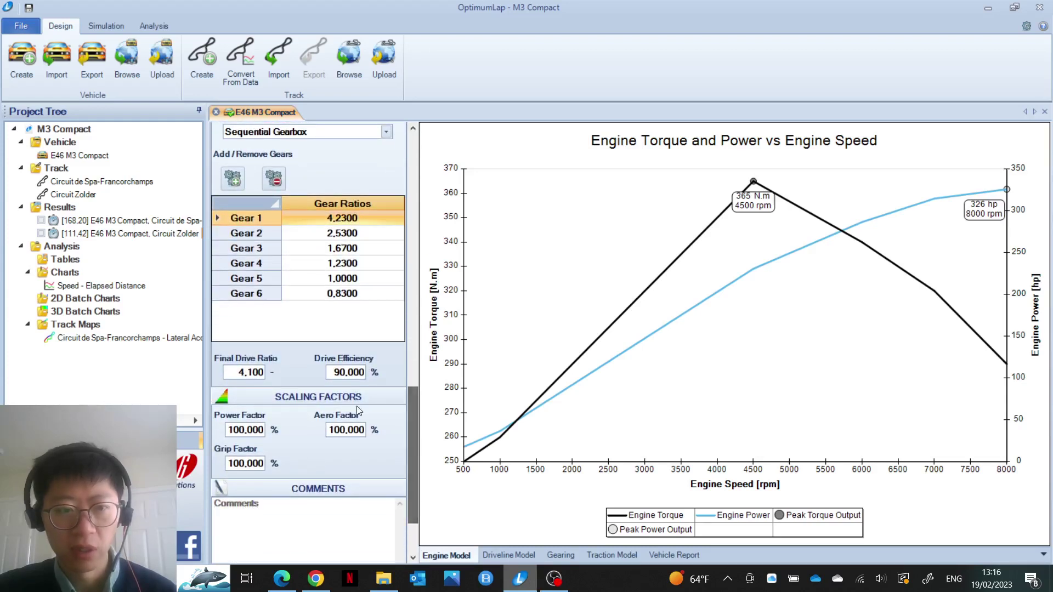
pyautogui.moveTo(235, 374)
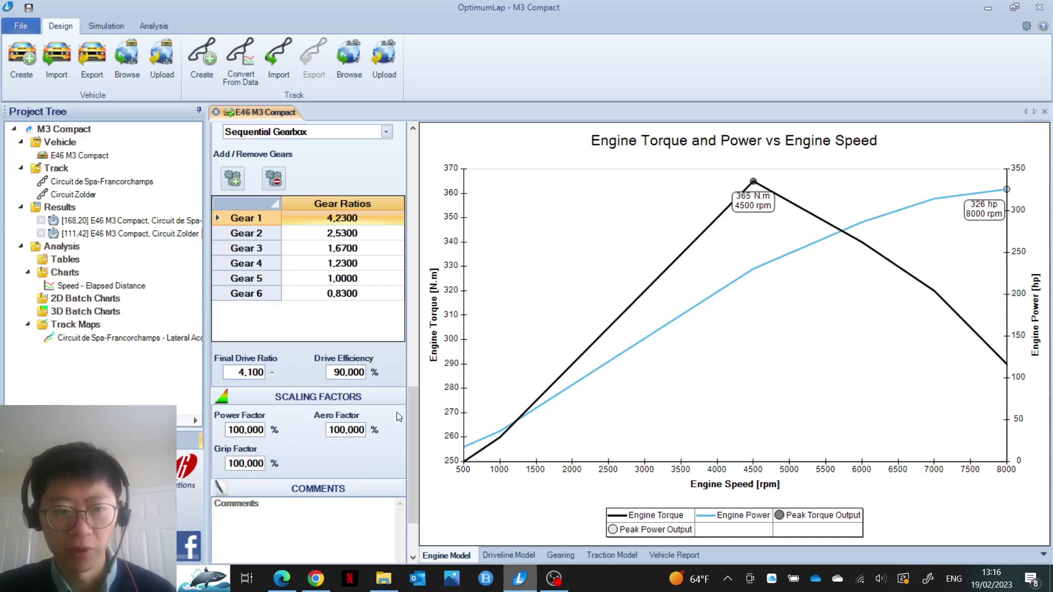
pyautogui.moveTo(412, 423); pyautogui.dragTo(360, 176)
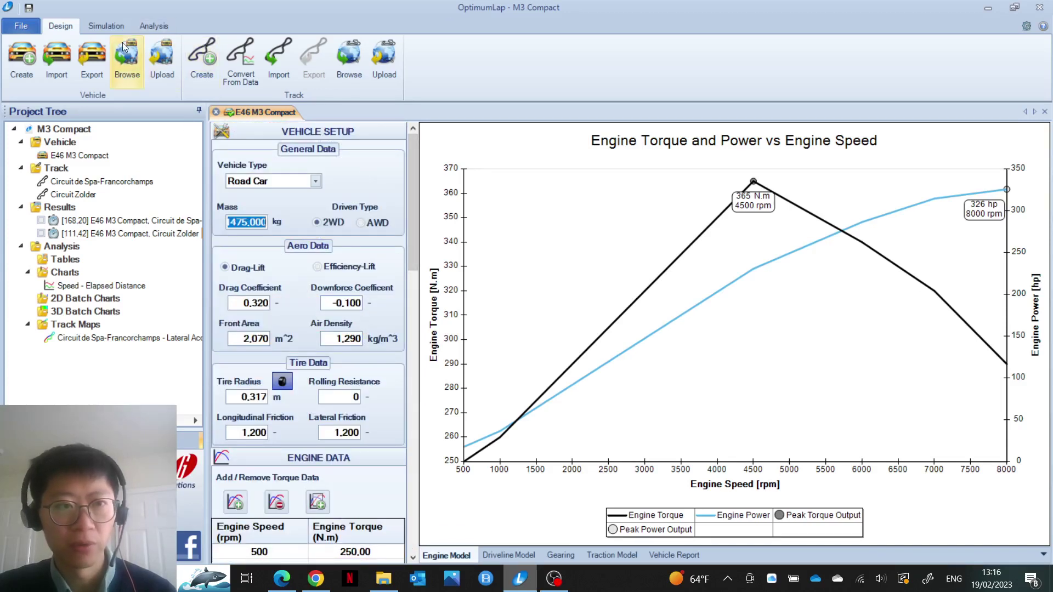
# Bring up the simulation tools, start a new simulation, and cancel it without running
pyautogui.click(114, 27)
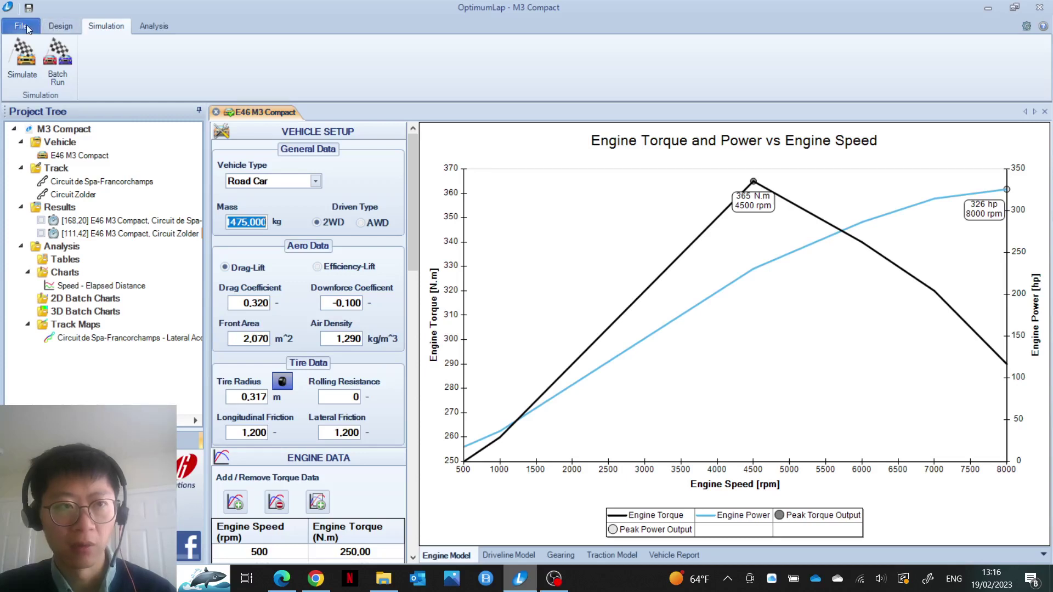
pyautogui.click(57, 25)
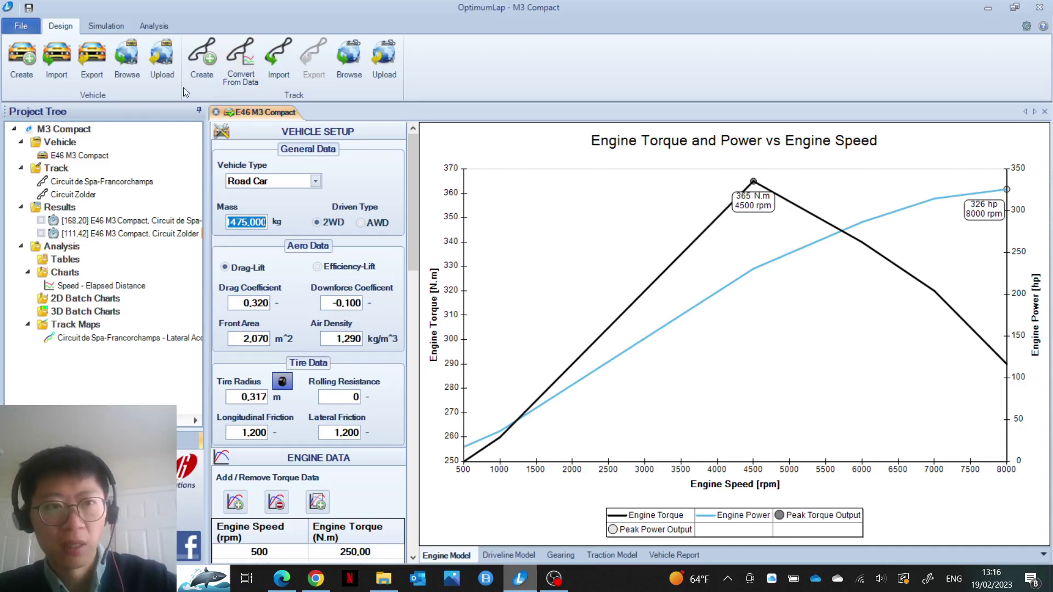
pyautogui.click(105, 26)
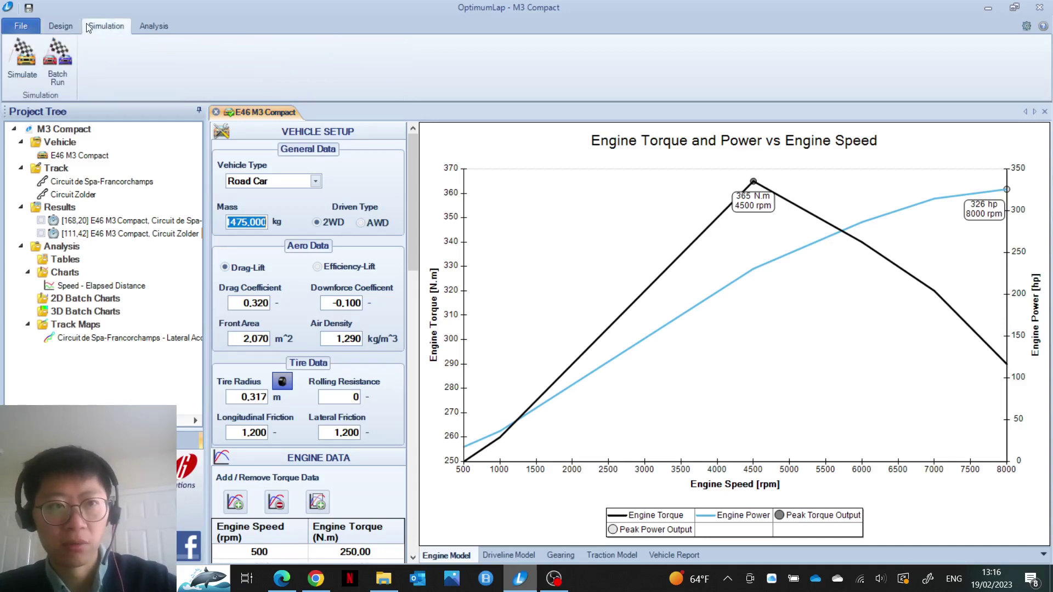
pyautogui.click(27, 63)
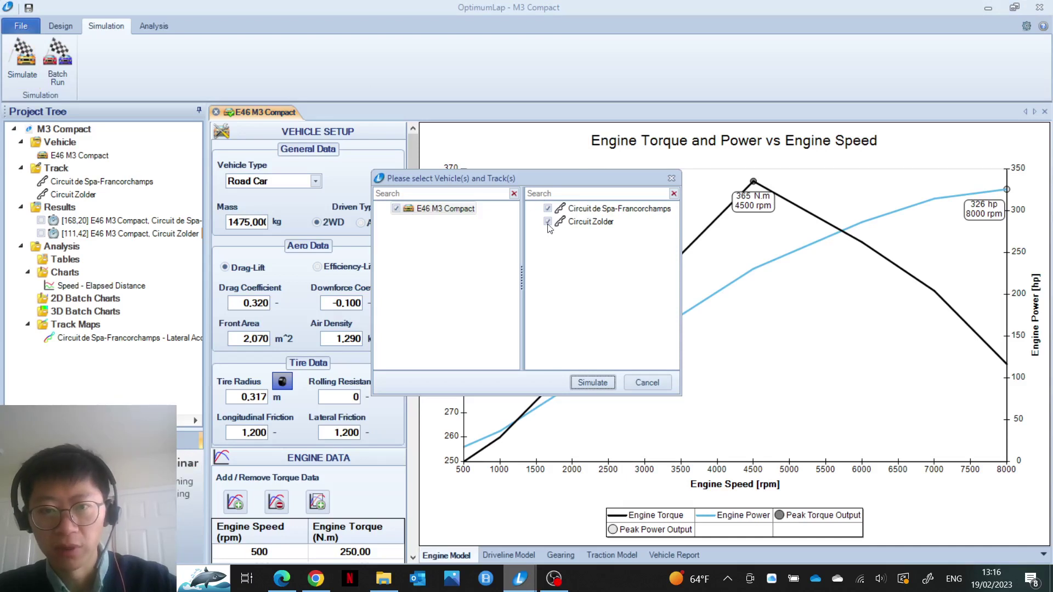
pyautogui.click(646, 384)
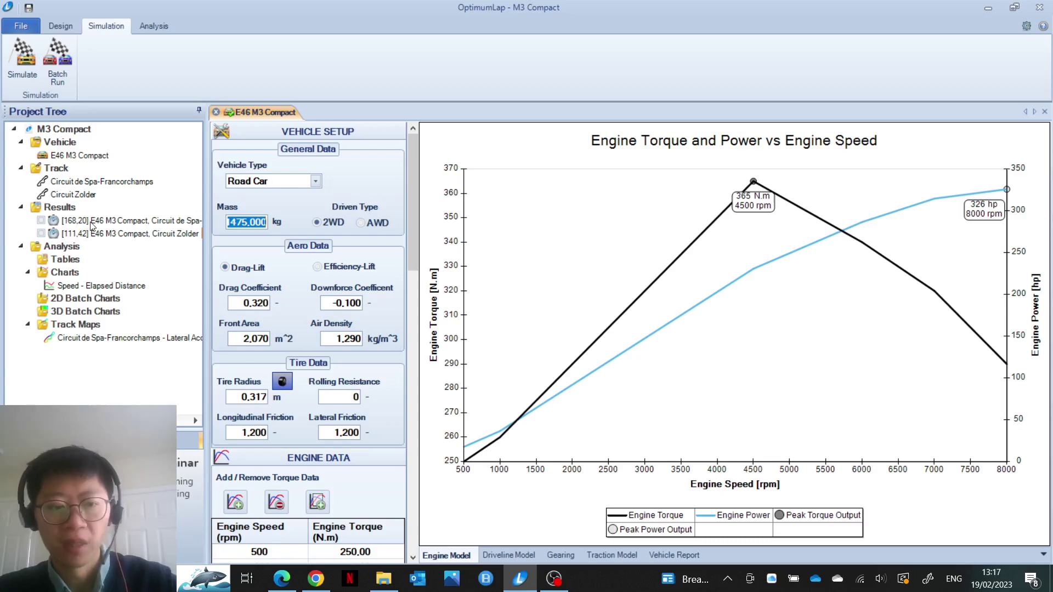
pyautogui.click(283, 578)
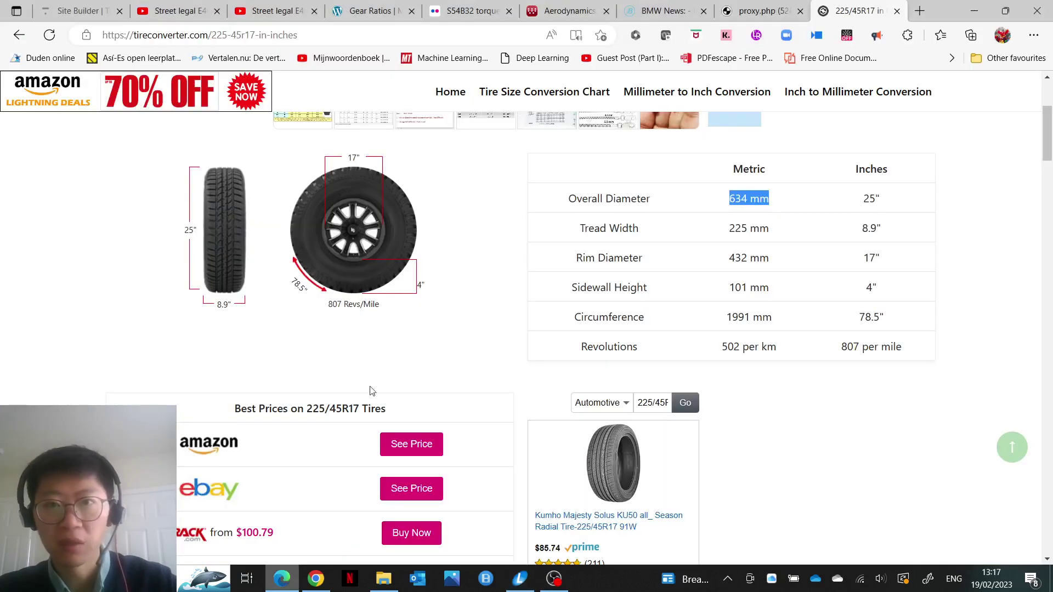
pyautogui.click(195, 11)
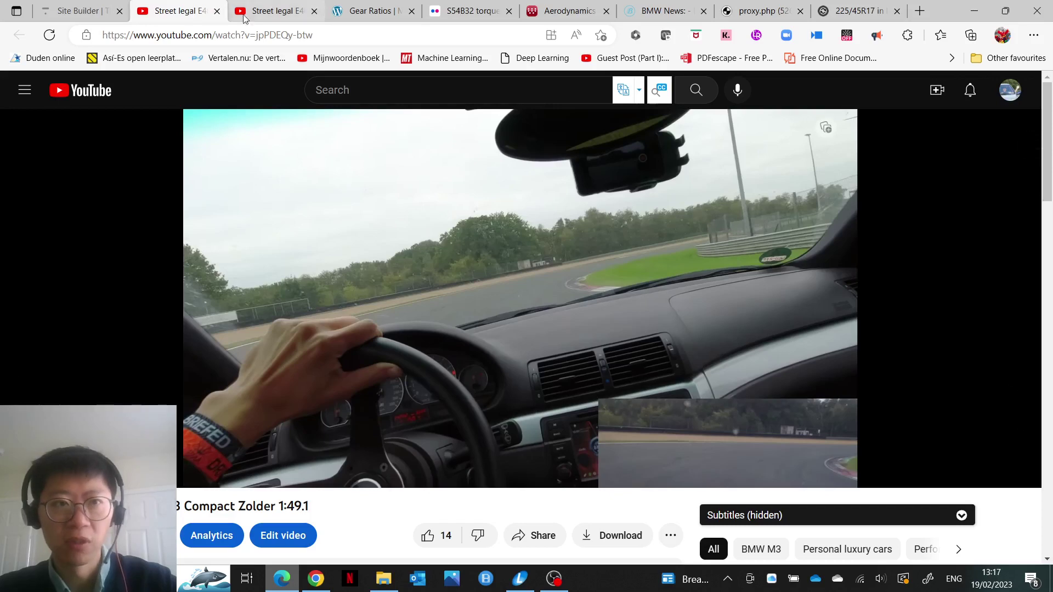
pyautogui.click(265, 17)
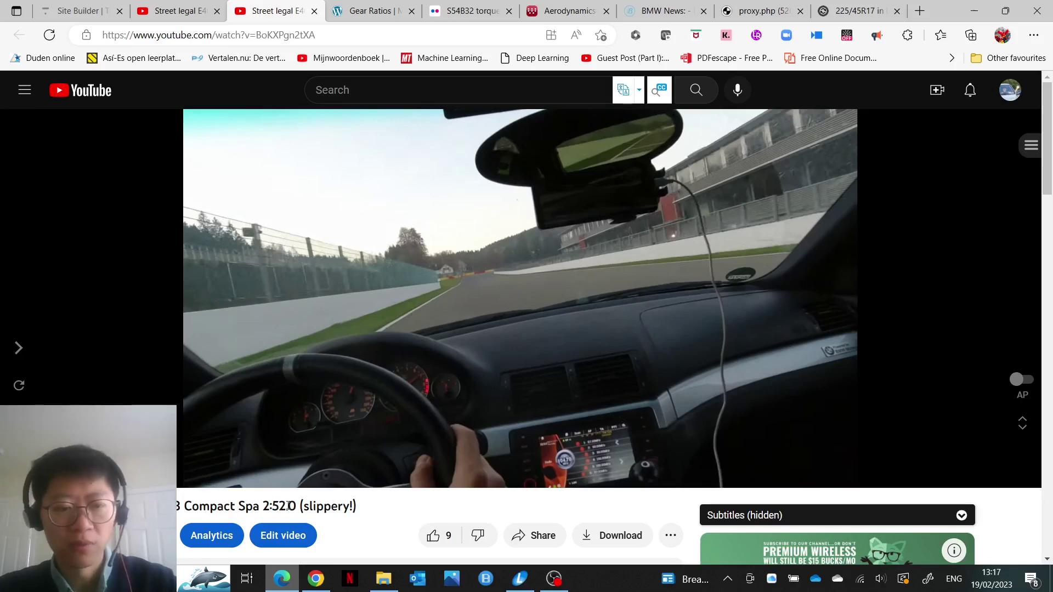
pyautogui.click(520, 579)
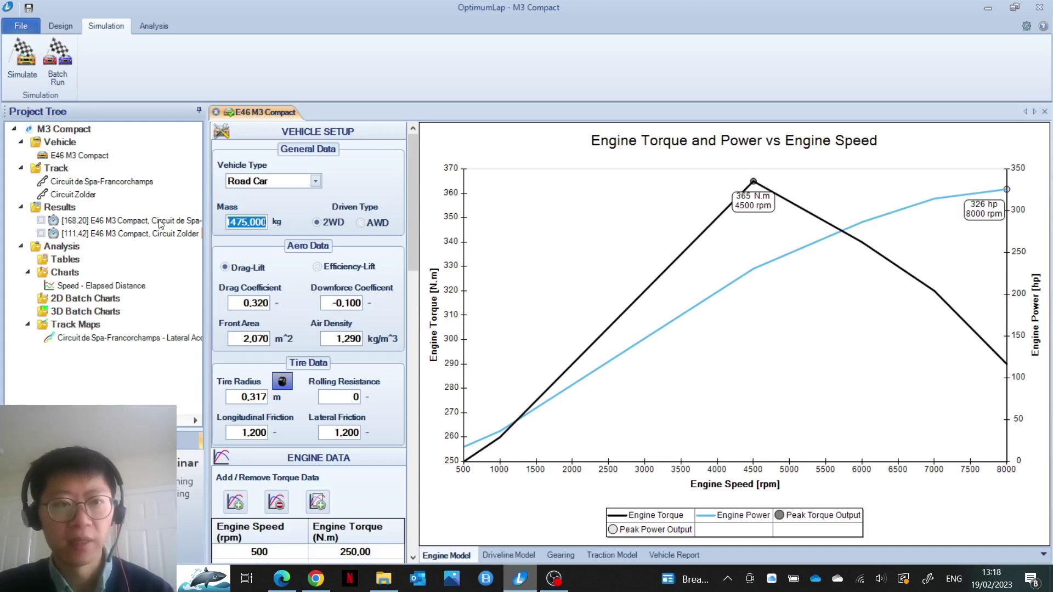
pyautogui.click(283, 581)
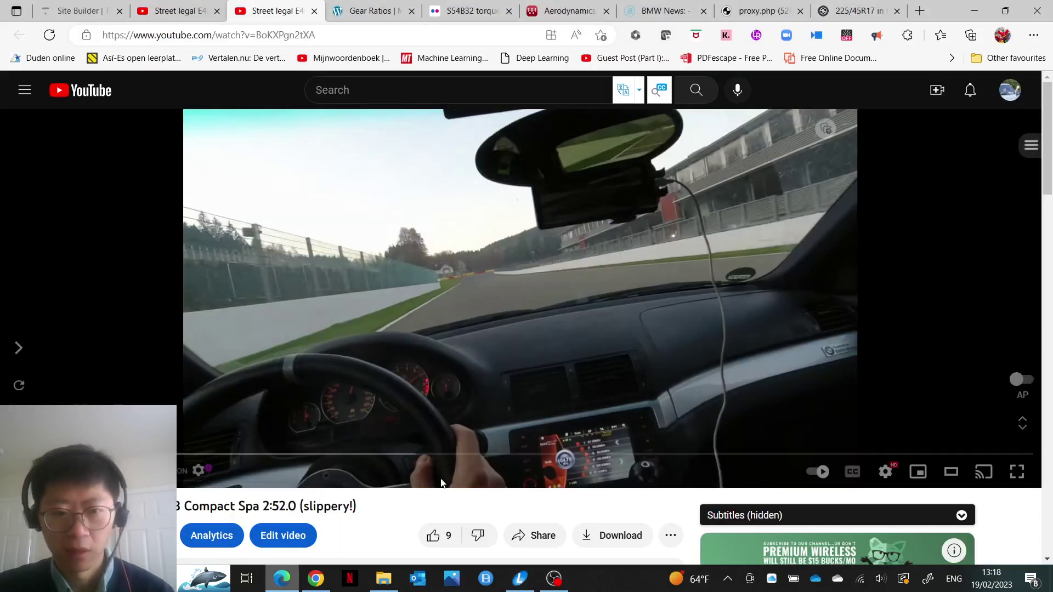
pyautogui.click(520, 578)
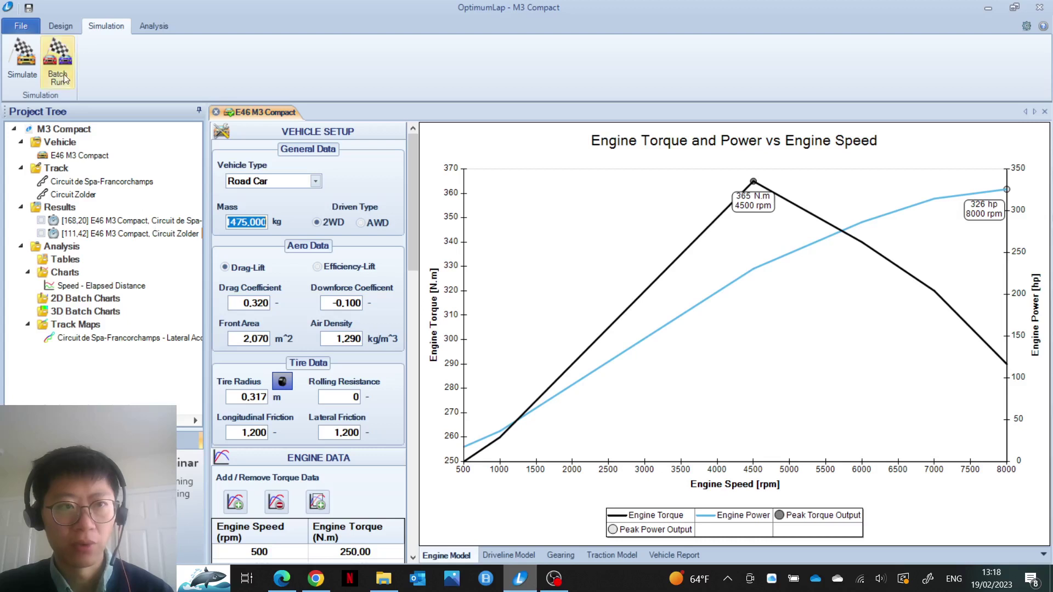
# Create a lateral acceleration track map for the Spa simulation result
pyautogui.click(149, 25)
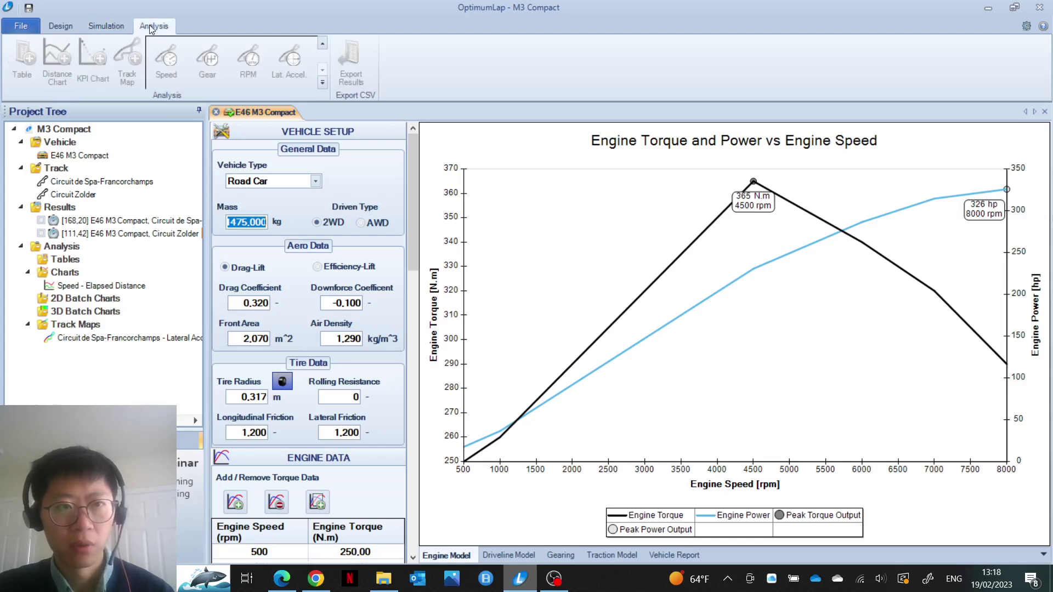
pyautogui.click(135, 221)
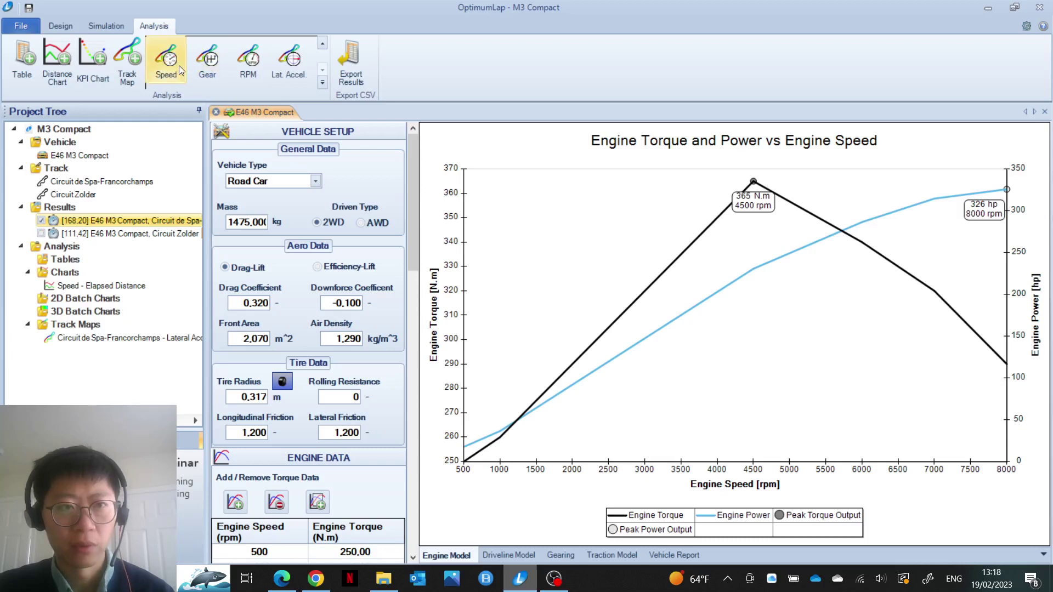
pyautogui.click(293, 71)
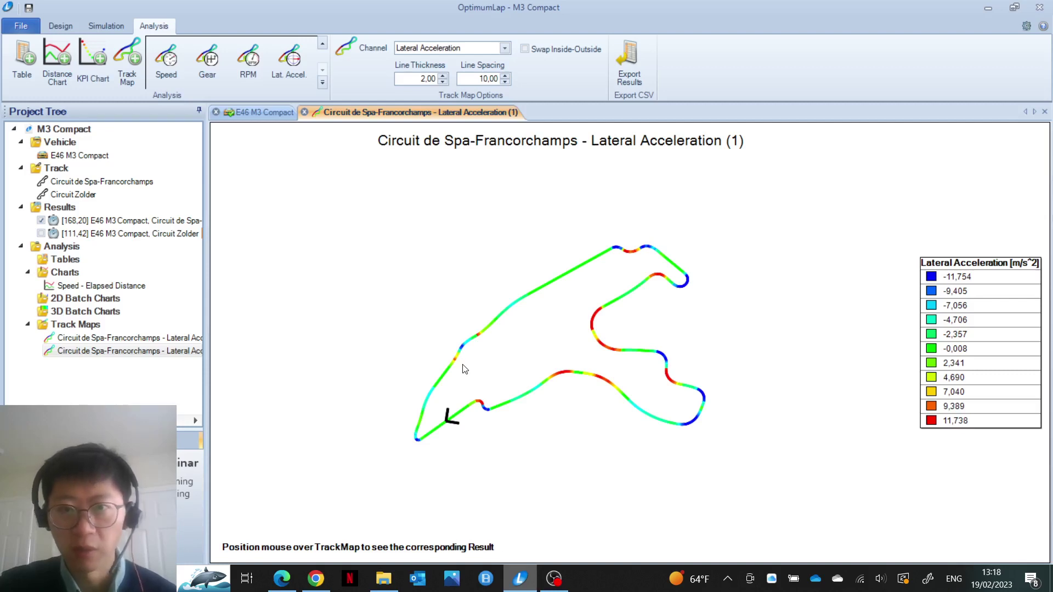
# Zoom into a section of the Spa lateral-acceleration map, then switch to the onboard lap video in Edge
pyautogui.scroll(5, 463, 369)
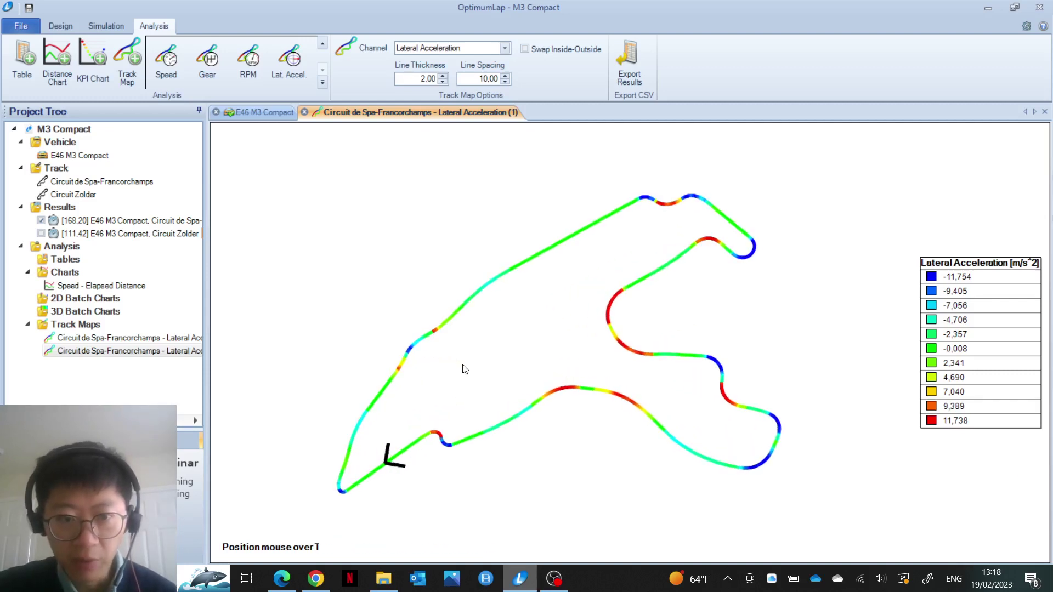
pyautogui.scroll(3, 392, 386)
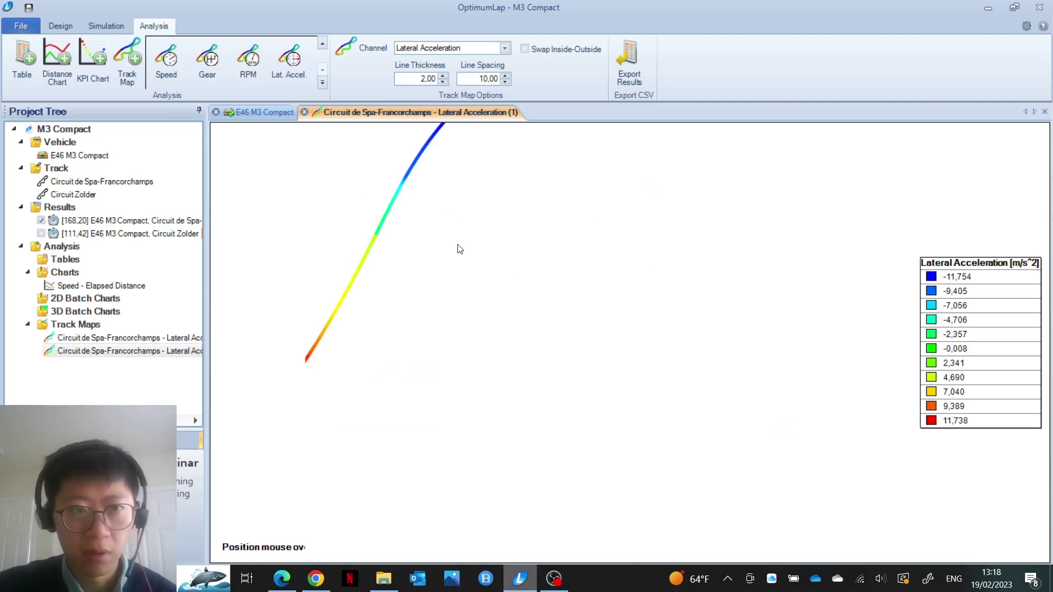
pyautogui.moveTo(460, 248); pyautogui.dragTo(467, 218)
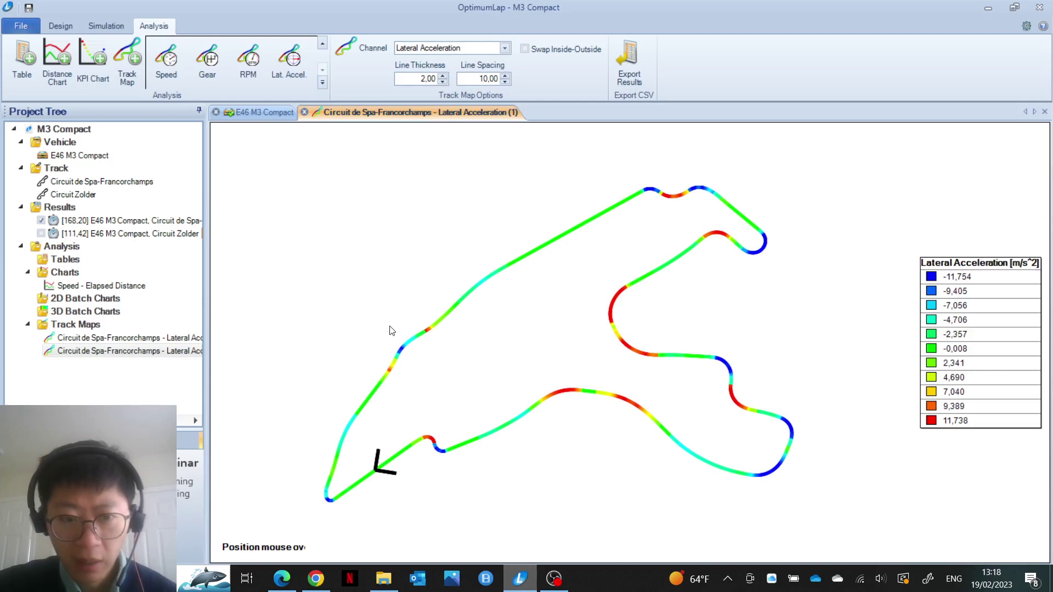
pyautogui.scroll(3, 391, 329)
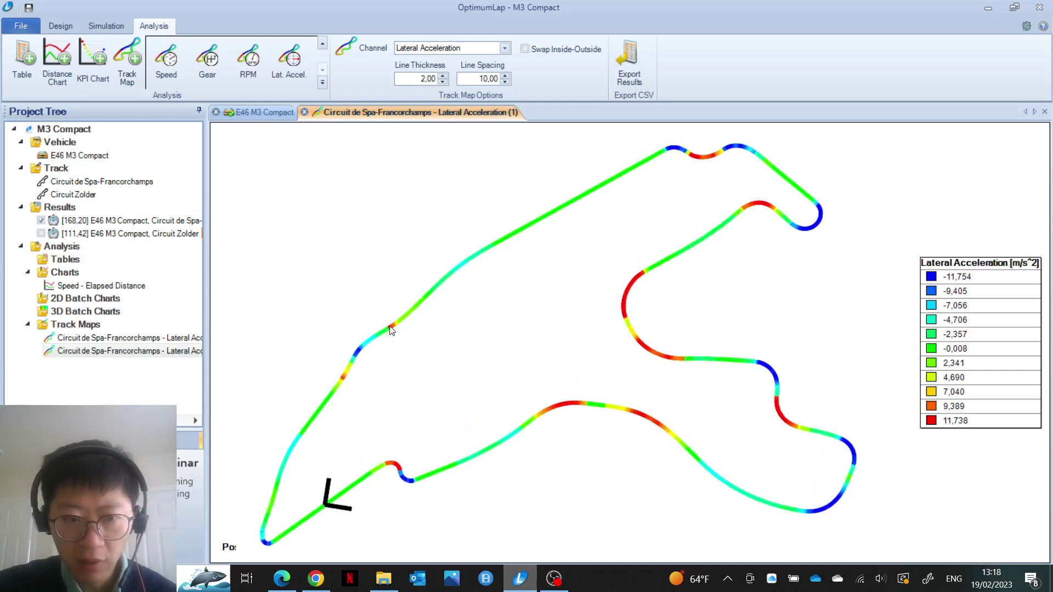
pyautogui.moveTo(391, 330); pyautogui.dragTo(361, 417)
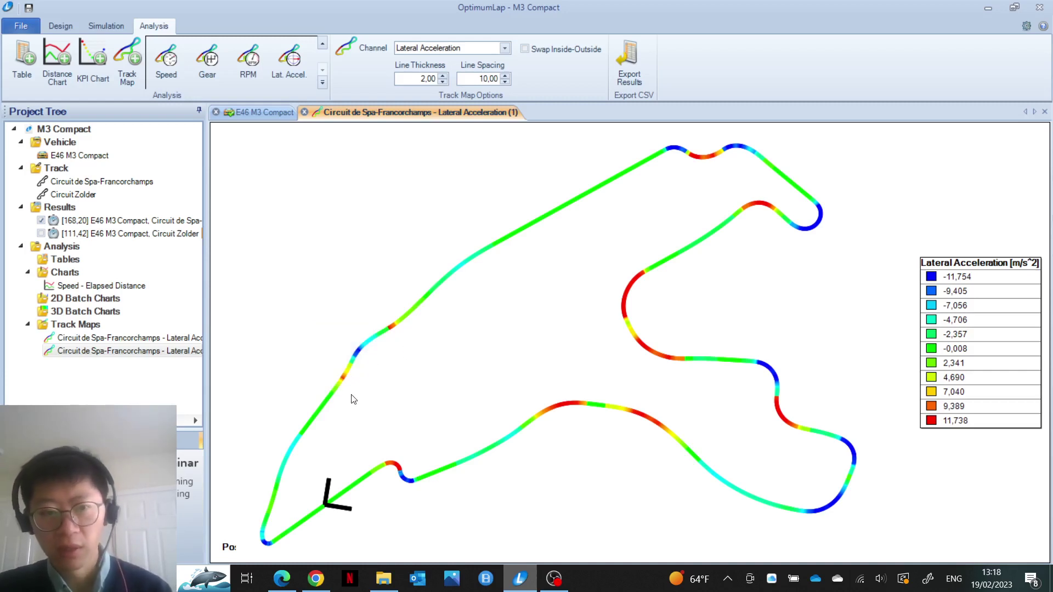
pyautogui.click(286, 577)
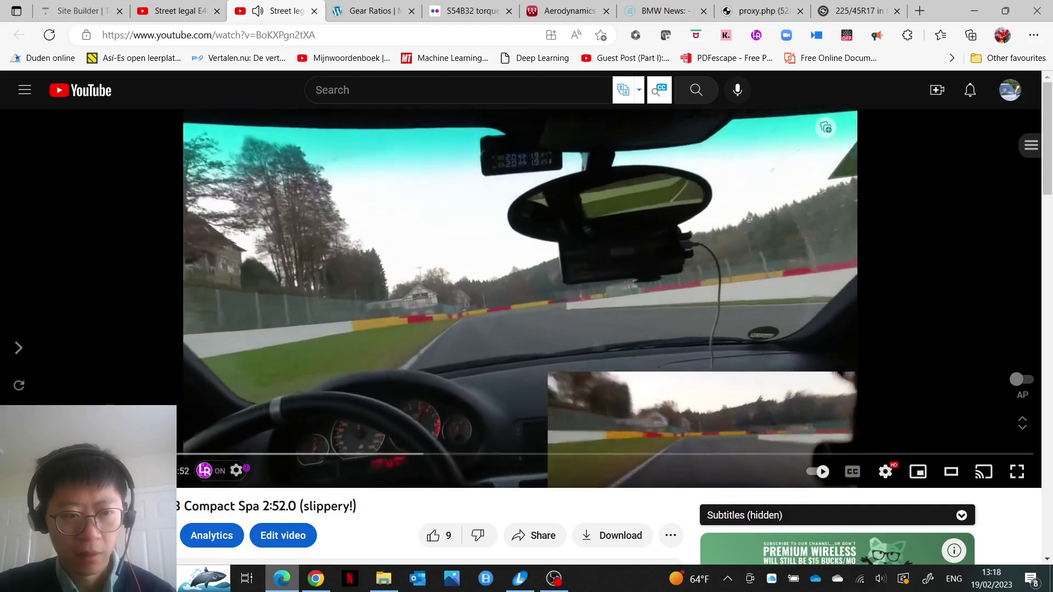
# Watch part of the Spa onboard lap full screen, pause it, and return to OptimumLap
pyautogui.moveTo(104, 454); pyautogui.dragTo(105, 454)
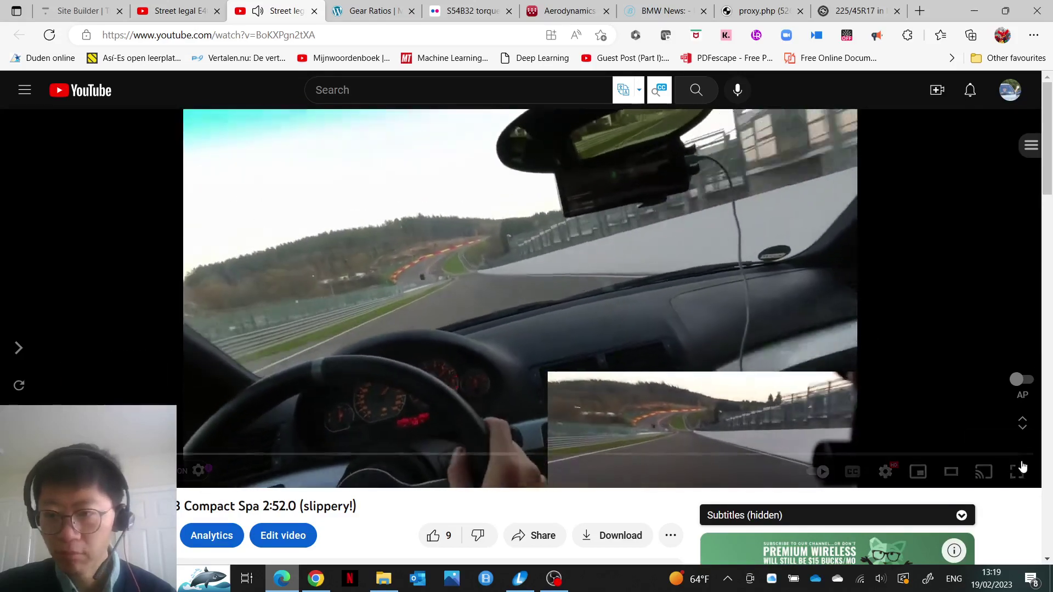
pyautogui.click(1026, 478)
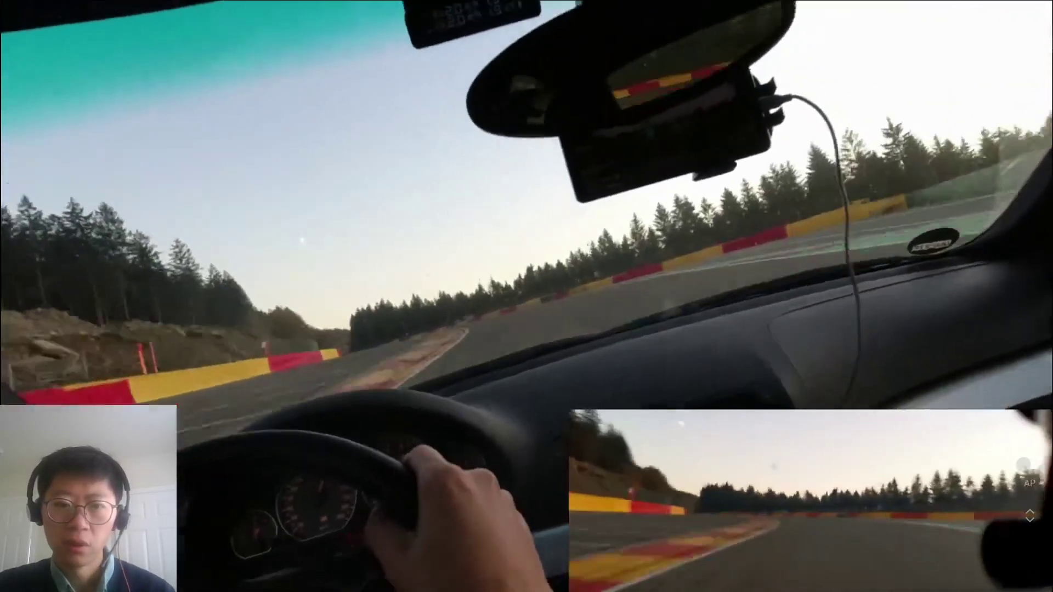
pyautogui.click(899, 279)
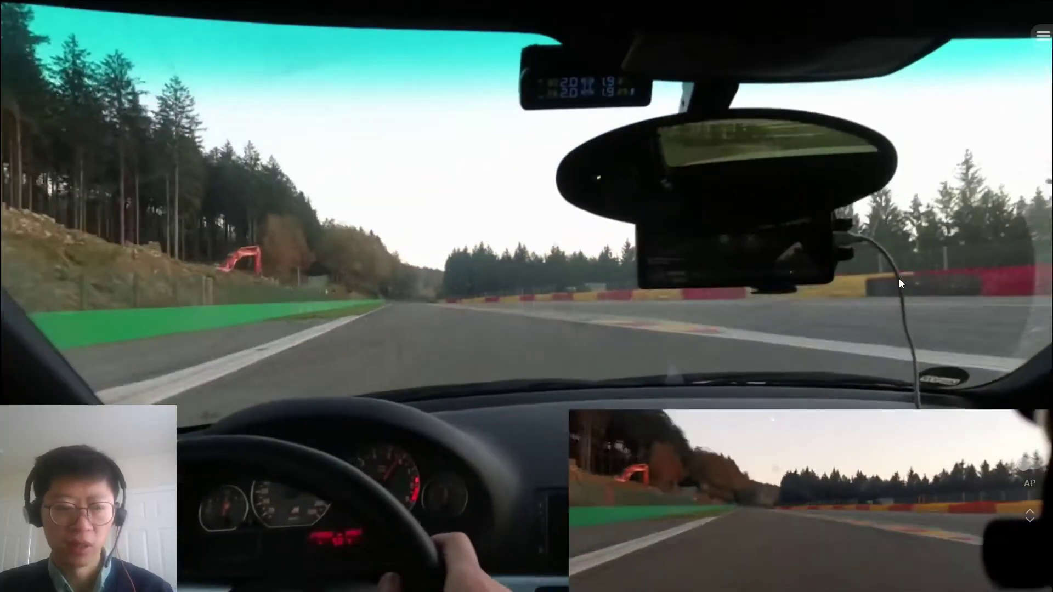
pyautogui.press('Escape')
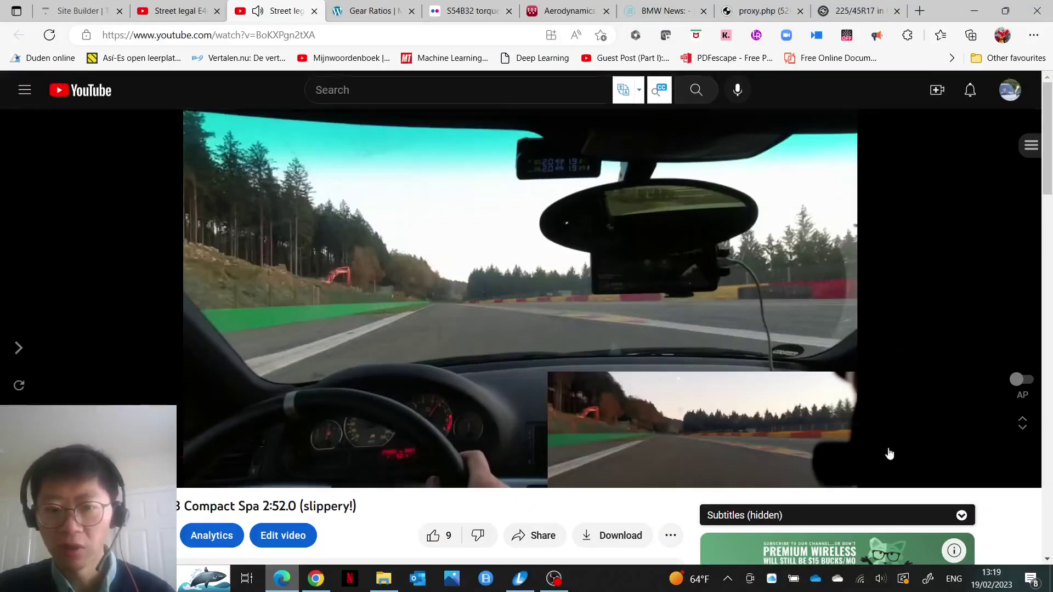
pyautogui.click(519, 579)
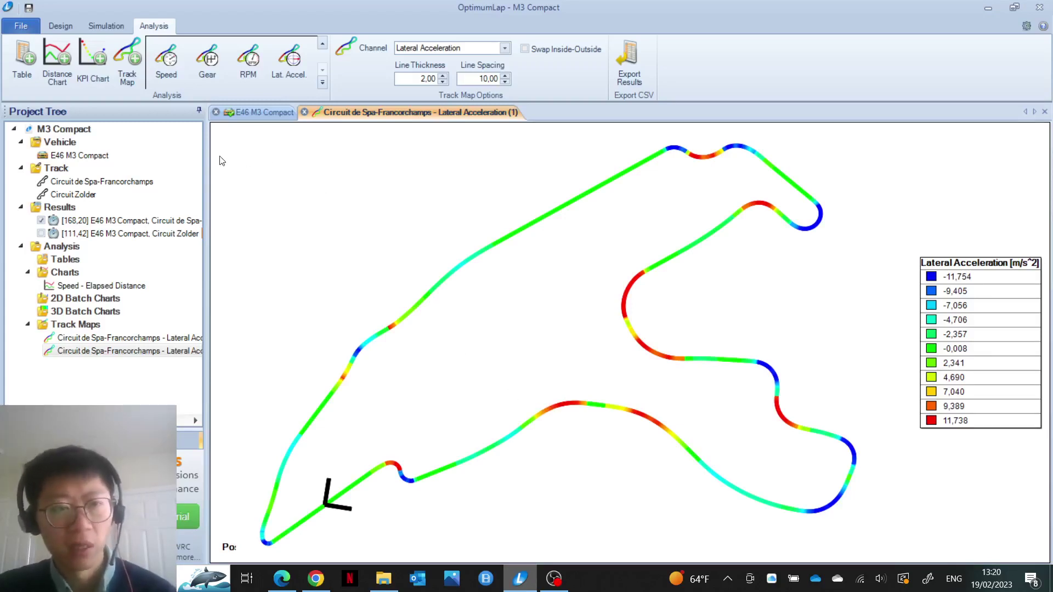
# Look through the Circuit de Spa-Francorchamps track definition in the Track Configurator, then close it
pyautogui.click(61, 26)
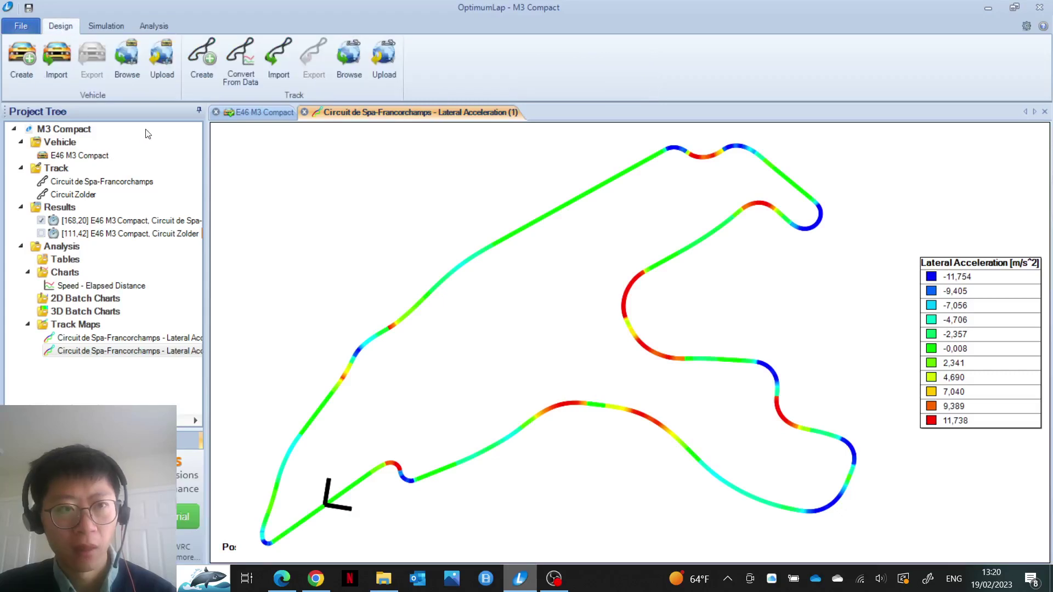
pyautogui.click(97, 181)
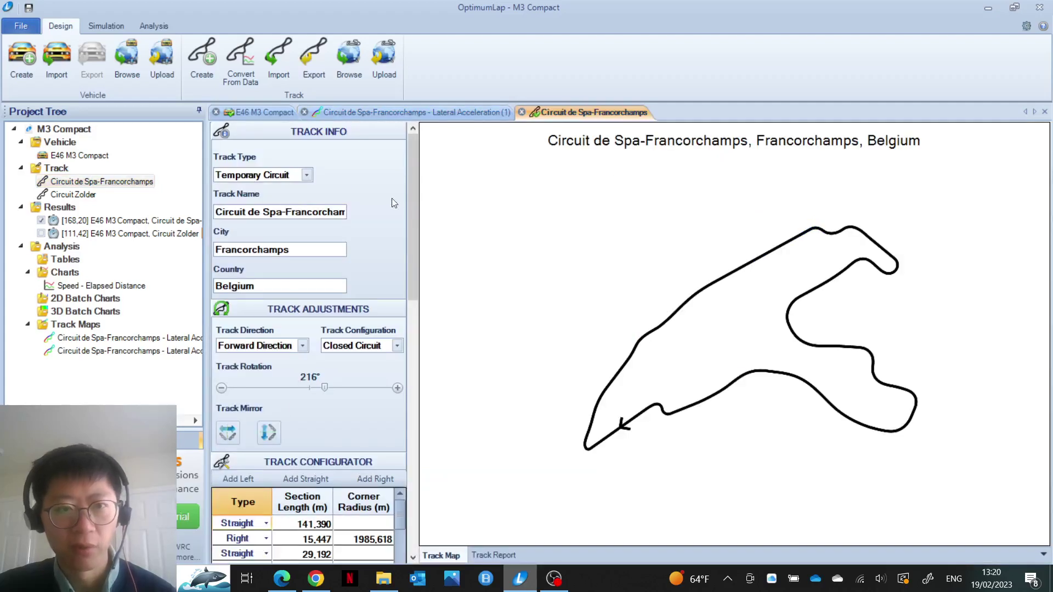
pyautogui.moveTo(412, 204); pyautogui.dragTo(433, 253)
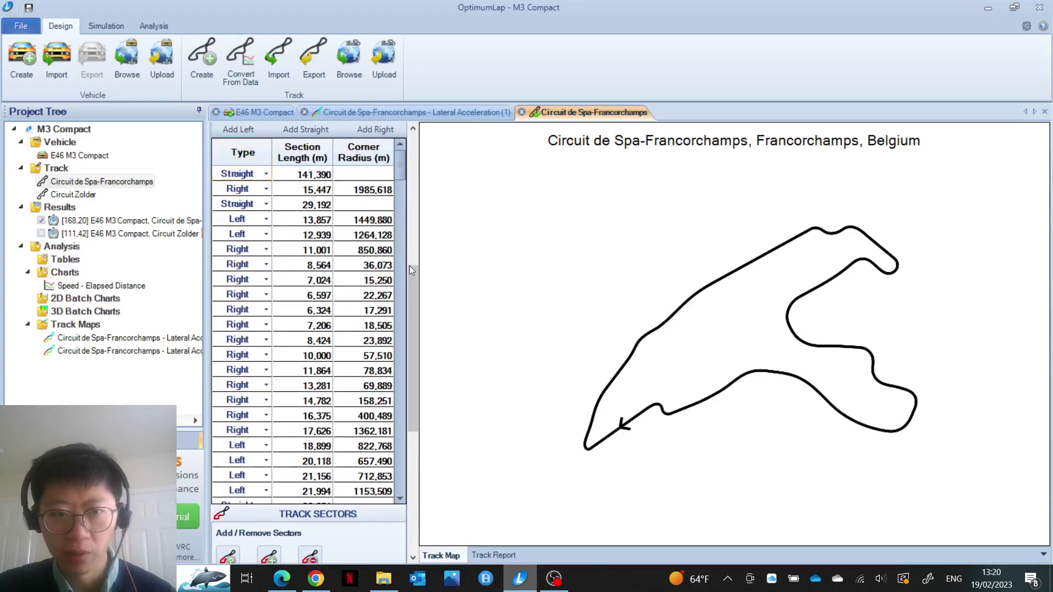
pyautogui.moveTo(412, 272); pyautogui.dragTo(411, 167)
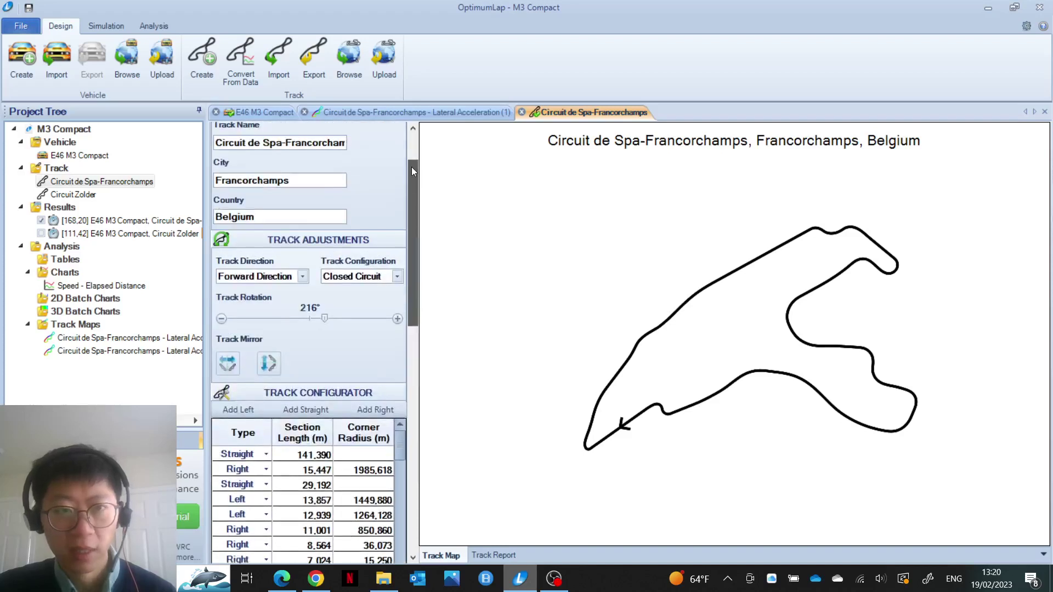
pyautogui.click(153, 25)
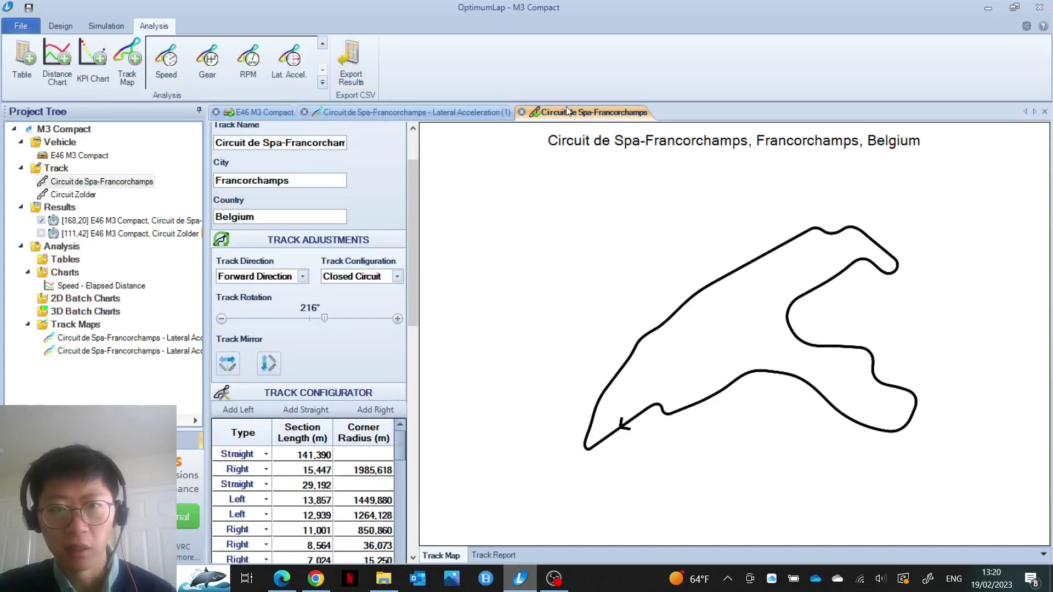
pyautogui.click(522, 112)
# Return to the 'Circuit de Spa-Francorchamps - Lateral Acceleration (1)' map tab
pyautogui.click(473, 113)
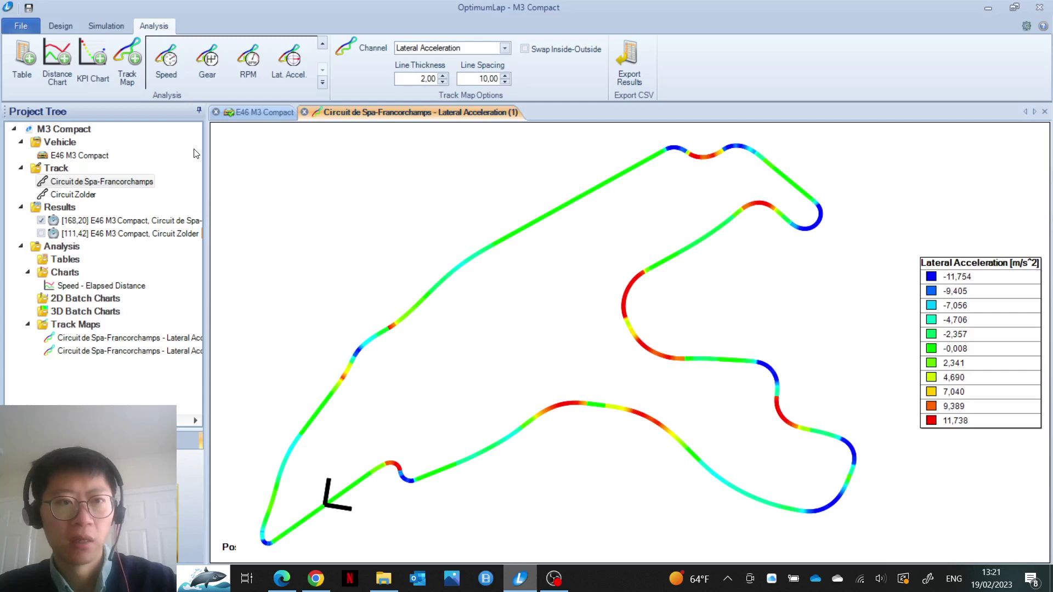
# Create a Spa speed track map and a Speed vs Elapsed Distance chart for the 168.20 result
pyautogui.click(175, 69)
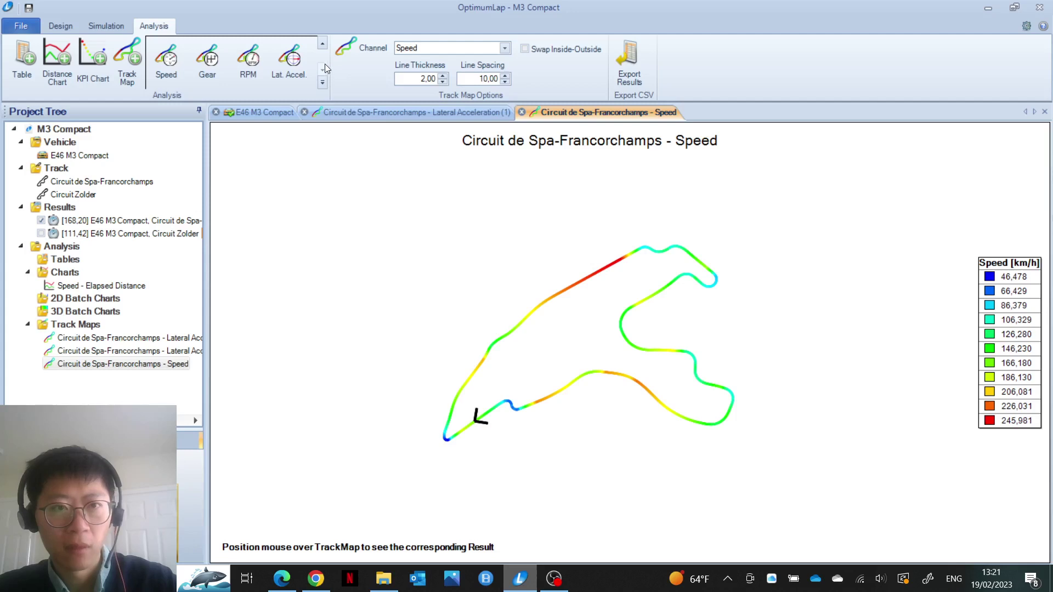
pyautogui.click(323, 44)
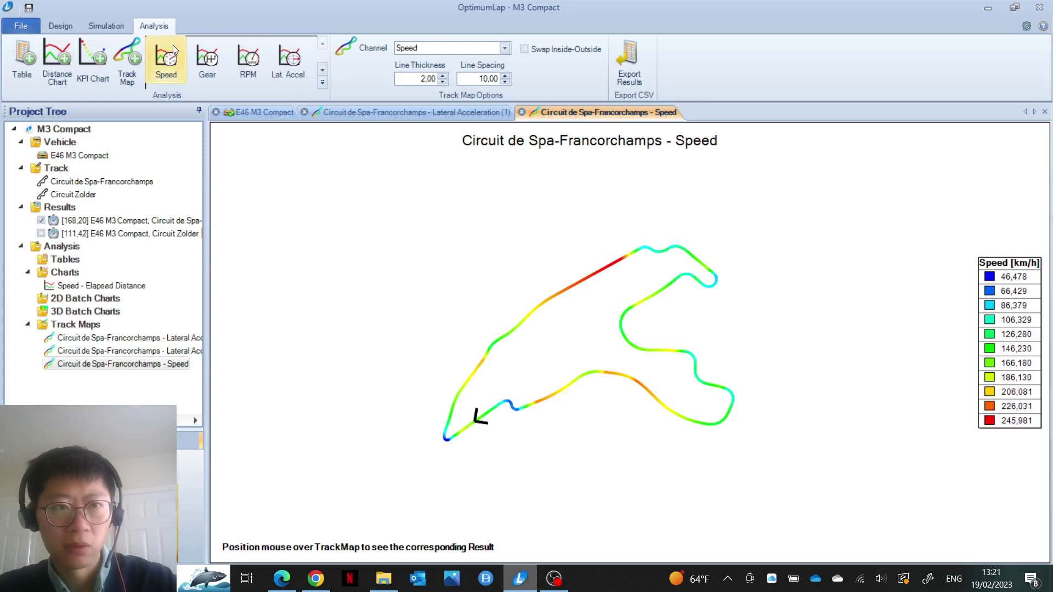
pyautogui.click(169, 46)
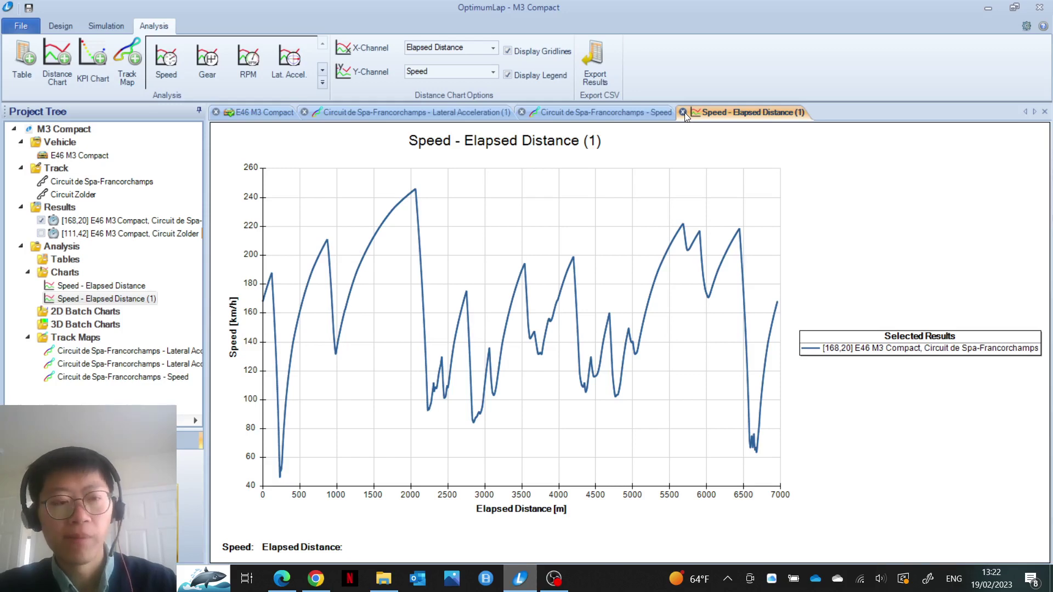
# Show the E46 M3 Compact setup's Engine Data torque table, peaking at 365 N.m
pyautogui.click(264, 111)
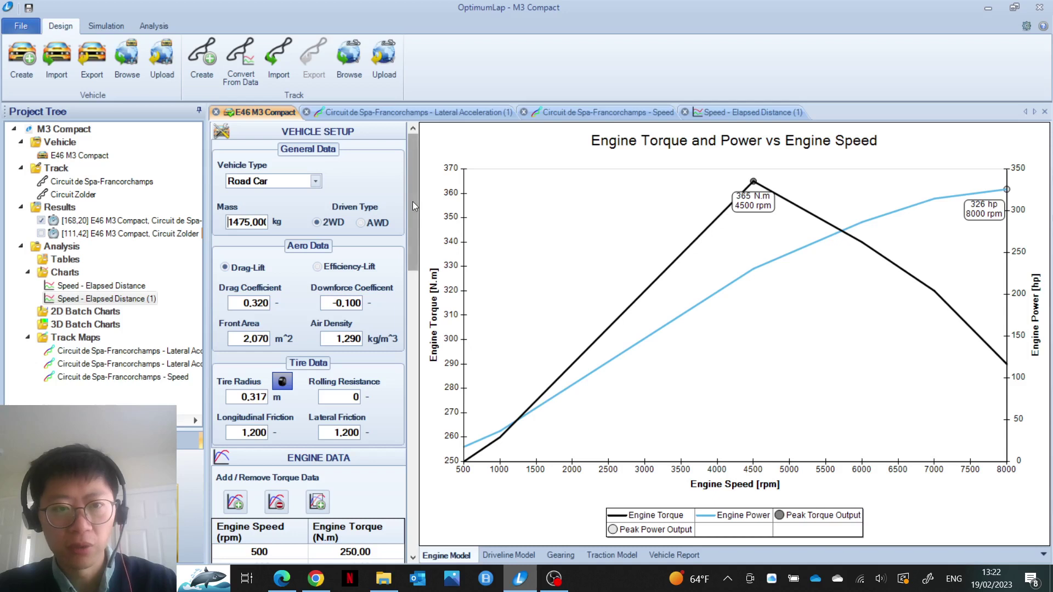
pyautogui.moveTo(413, 201)
pyautogui.mouseDown()
pyautogui.moveTo(414, 484)
pyautogui.moveTo(413, 208)
pyautogui.mouseUp()
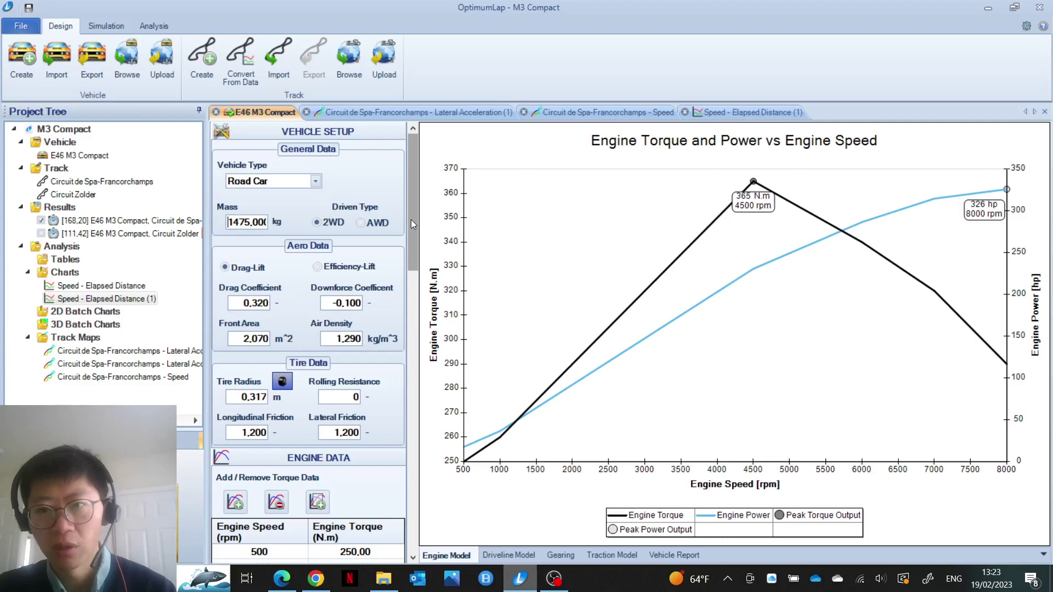
pyautogui.moveTo(410, 220); pyautogui.dragTo(424, 475)
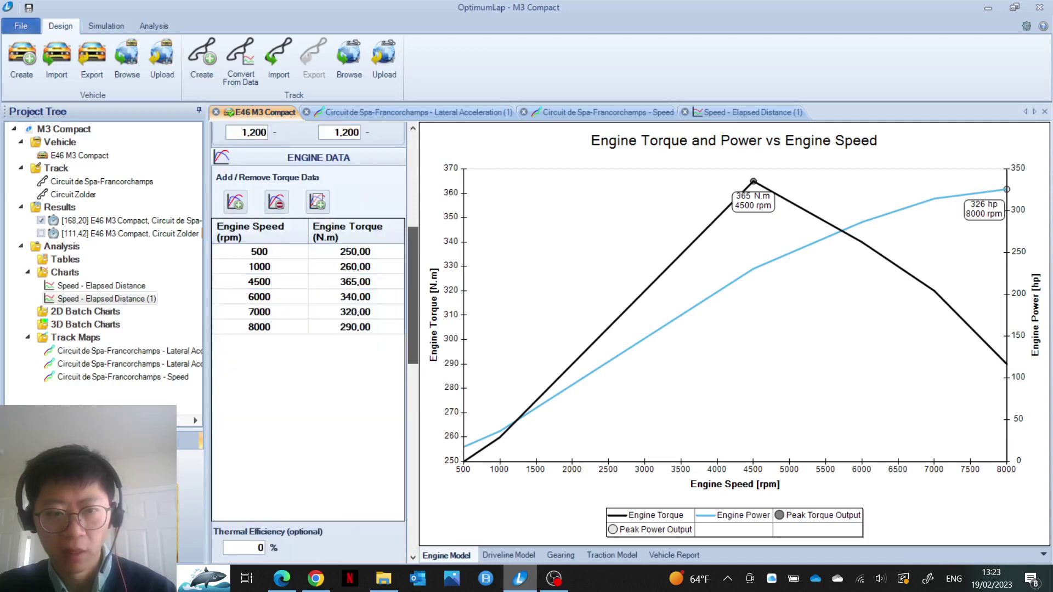
# Return the E46 M3 Compact's Vehicle Setup panel to the top and show the Simulation ribbon
pyautogui.moveTo(414, 311); pyautogui.dragTo(412, 190)
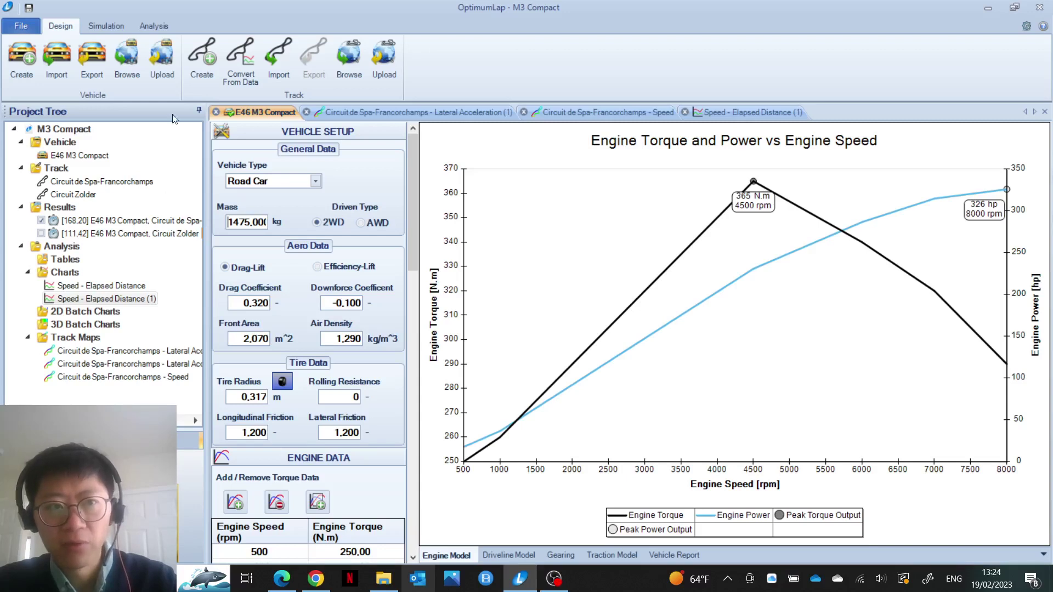
pyautogui.click(108, 31)
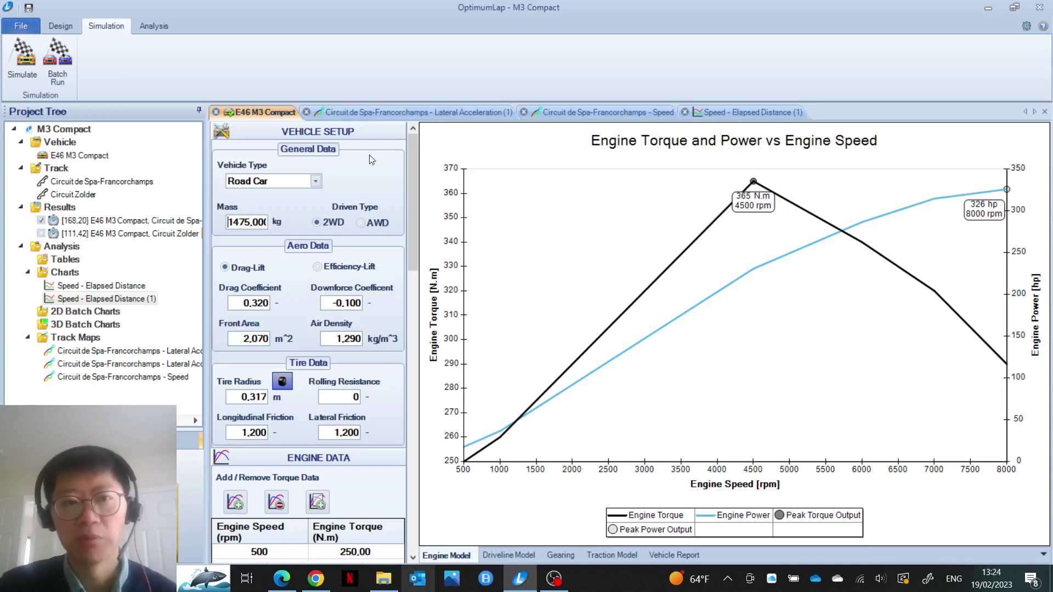
# Scroll the Vehicle Setup panel to reveal the full Engine Data torque table, 500–8000 rpm
pyautogui.moveTo(412, 171); pyautogui.dragTo(412, 187)
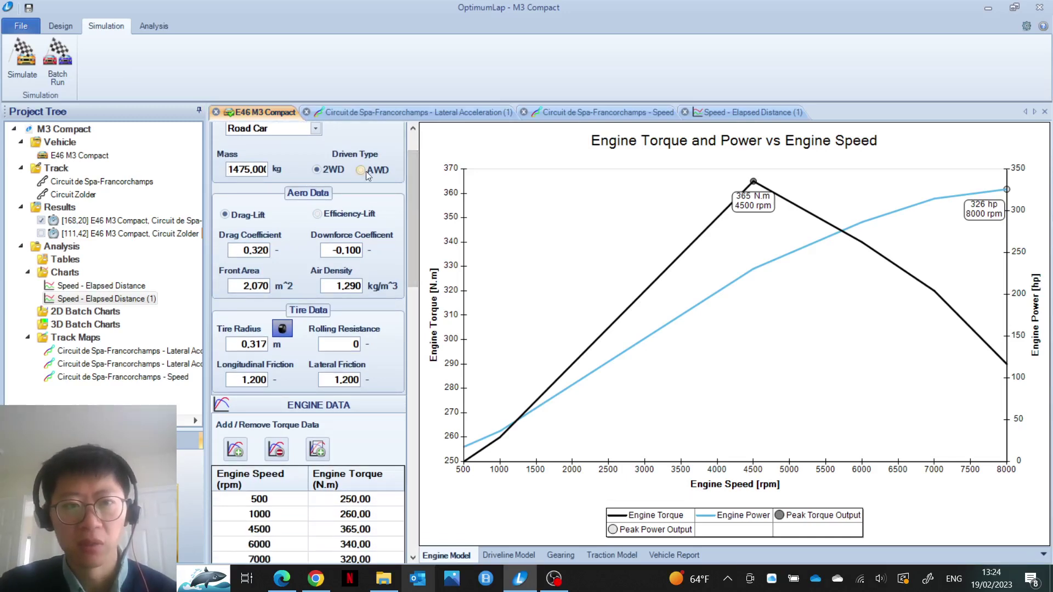
pyautogui.moveTo(413, 213)
pyautogui.mouseDown()
pyautogui.moveTo(422, 369)
pyautogui.moveTo(414, 440)
pyautogui.moveTo(393, 305)
pyautogui.moveTo(412, 193)
pyautogui.mouseUp()
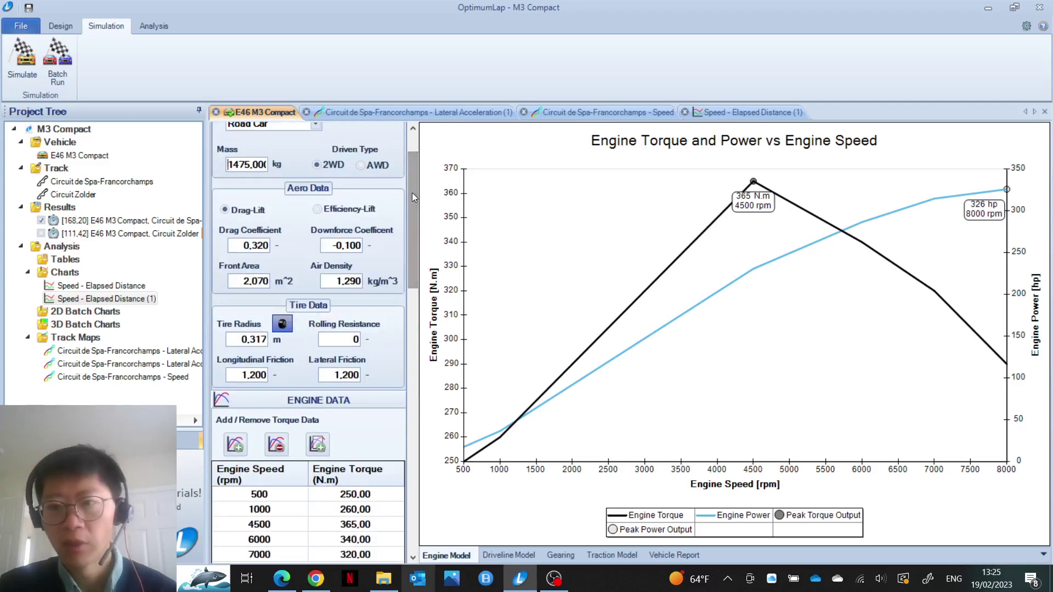